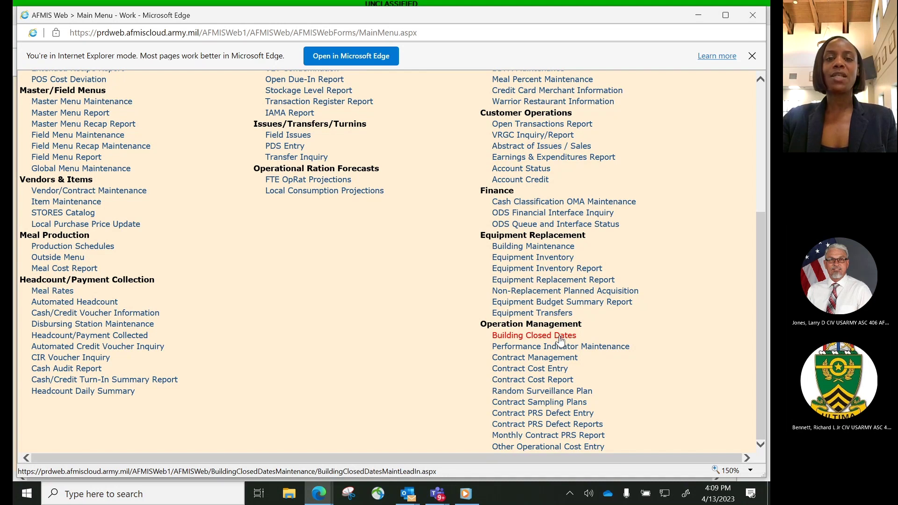
Step: Open the Building Closed Dates calendar for building 200 and check which months are available
left_click(560, 340)
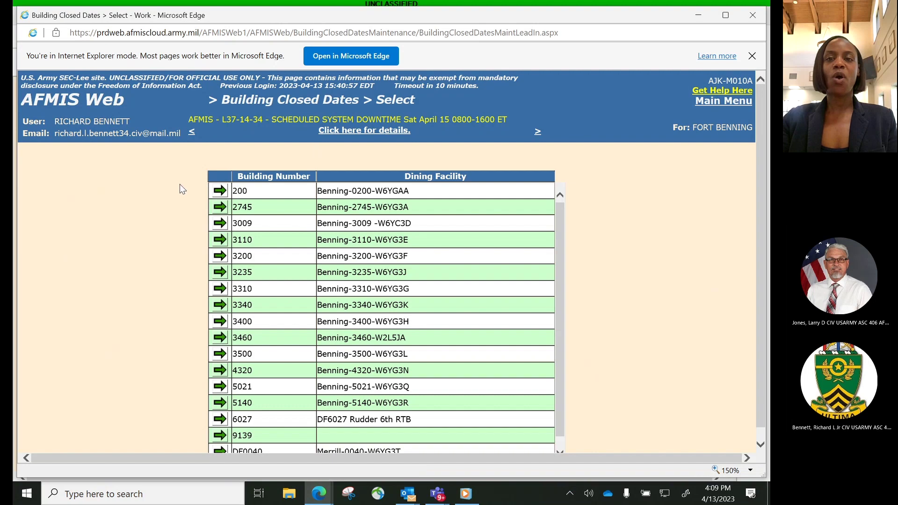
left_click(222, 192)
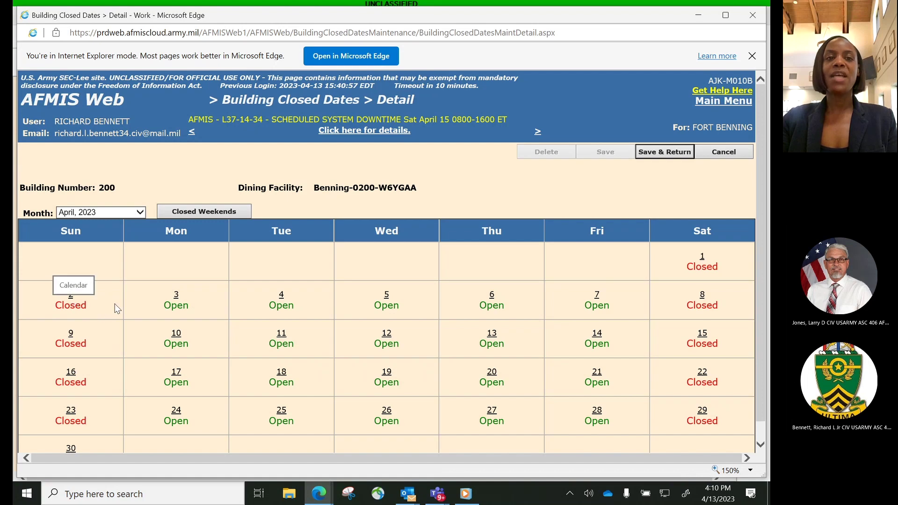
left_click(143, 214)
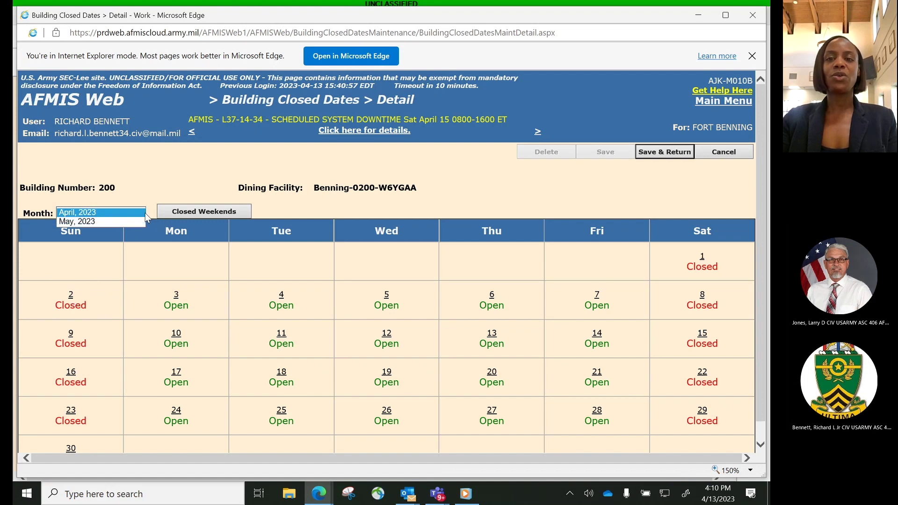
left_click(145, 213)
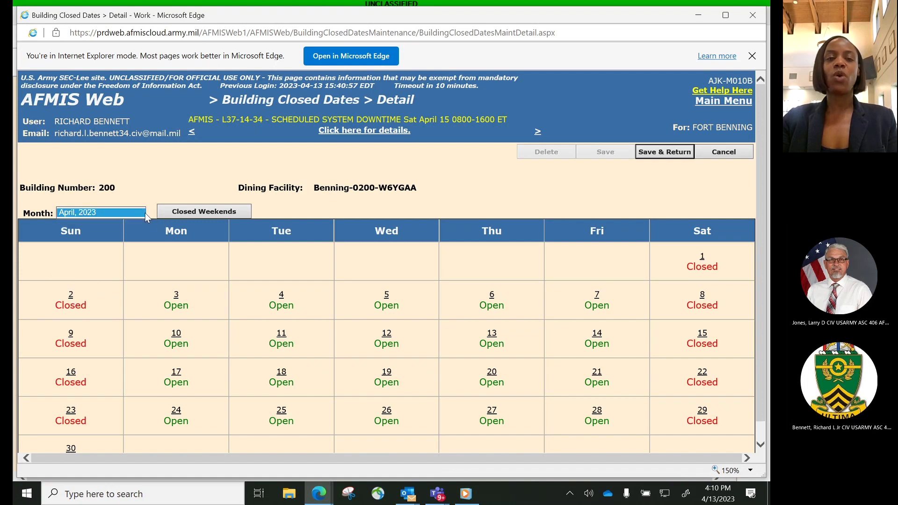
left_click(76, 301)
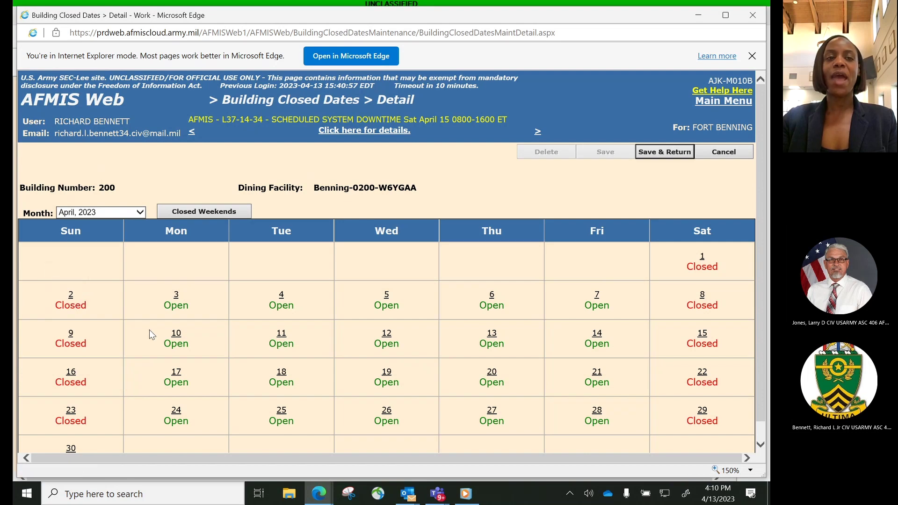
Step: Try marking April 1 as open and April 3, 4 and 5 as closed for building 200, discarding the changes
left_click(702, 258)
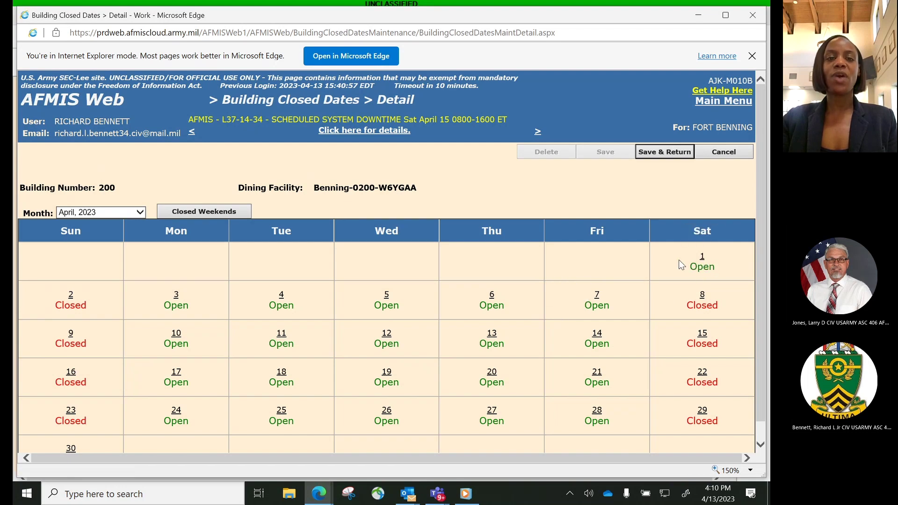
left_click(176, 295)
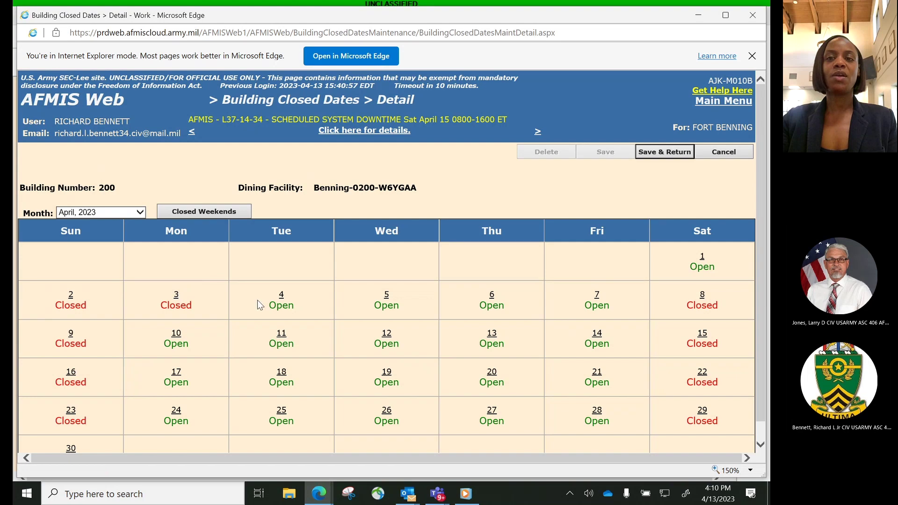
left_click(281, 295)
left_click(387, 295)
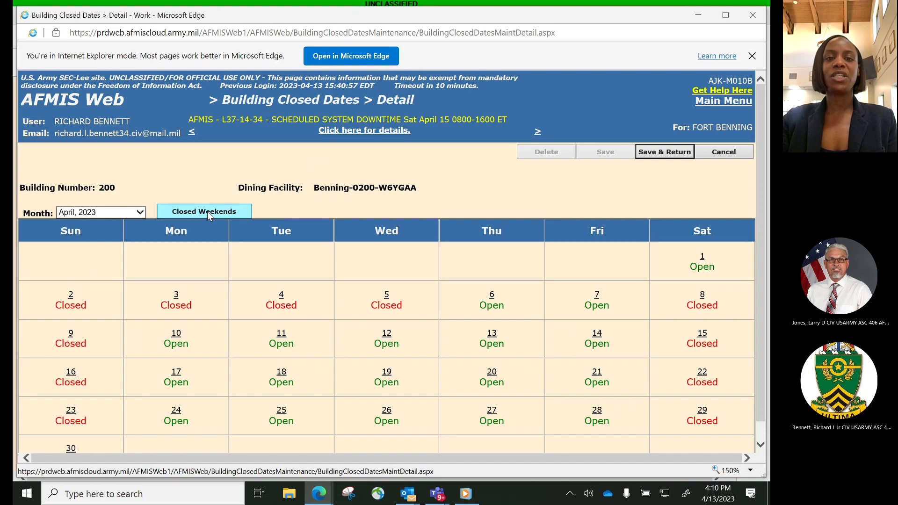
left_click(728, 156)
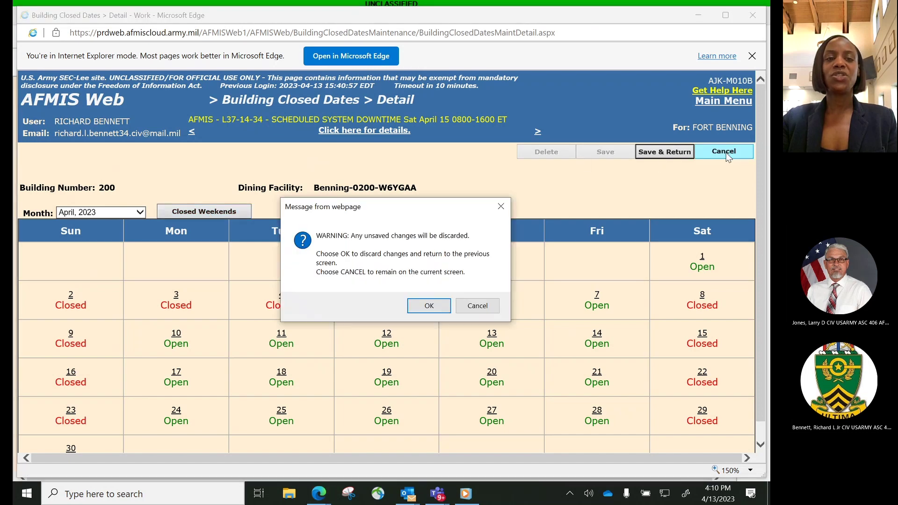
left_click(420, 306)
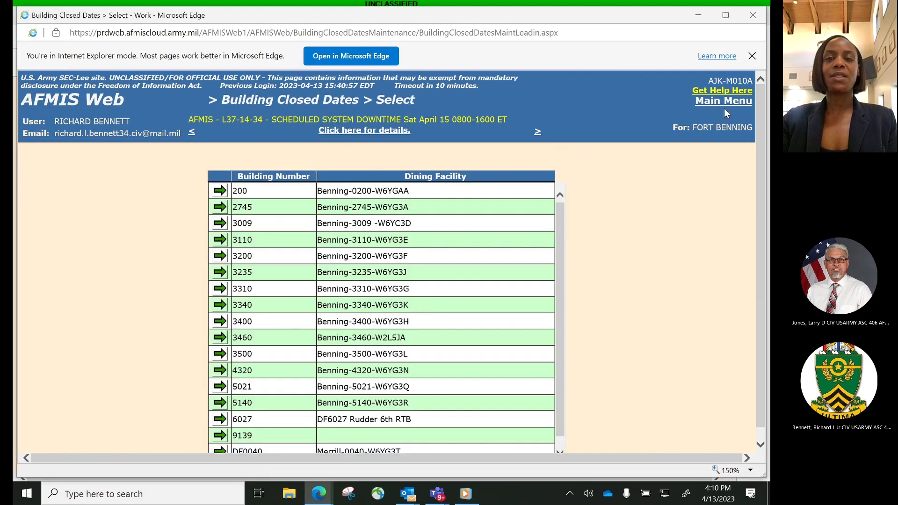
Step: Open Performance Indicator Maintenance and examine the LPI indicators with their contract types, groups and sampling plans
left_click(724, 109)
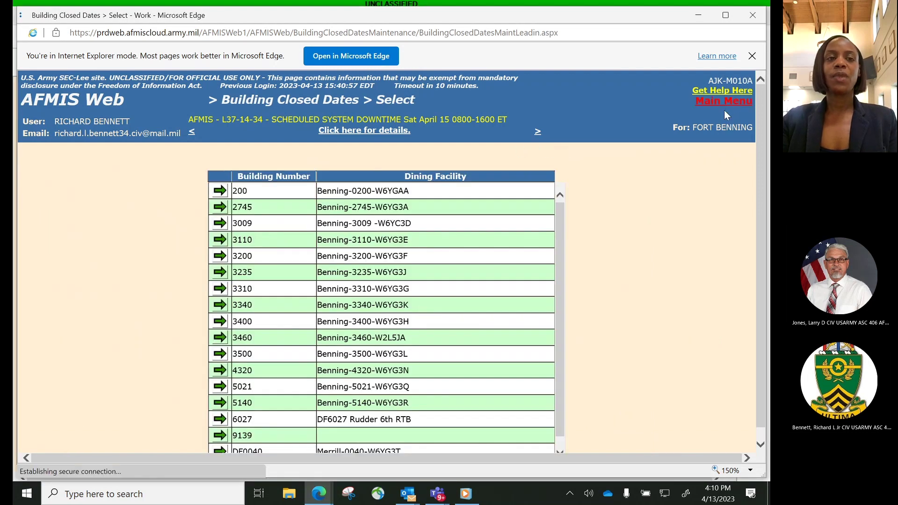
scroll(536, 394, "down", 5)
left_click(536, 392)
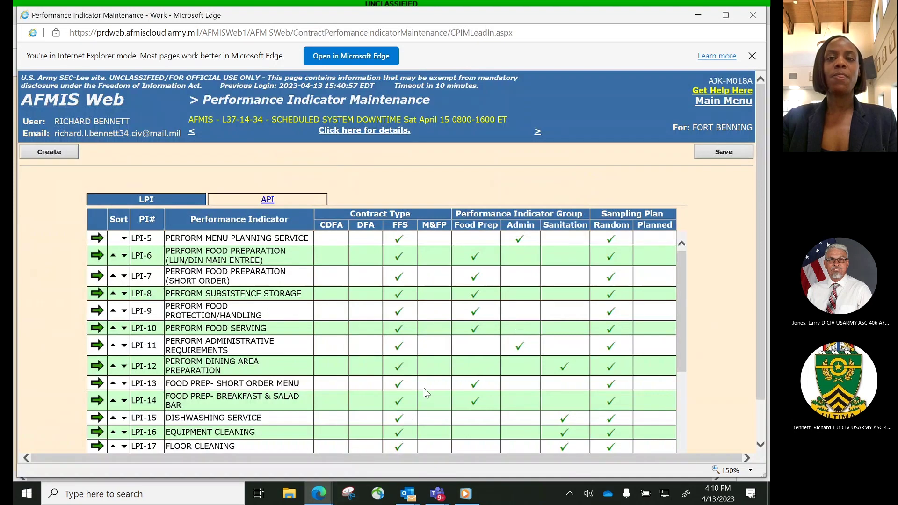
scroll(423, 389, "down", 3)
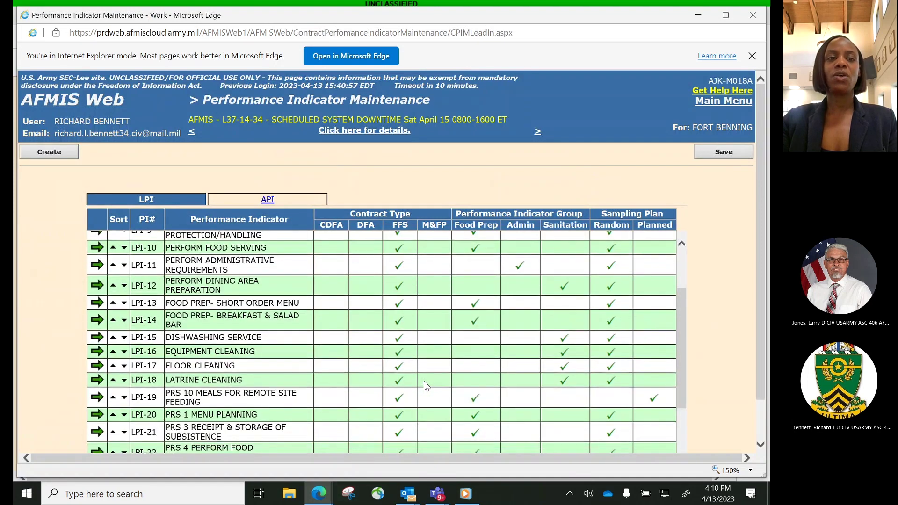
left_click_drag(762, 360, 766, 408)
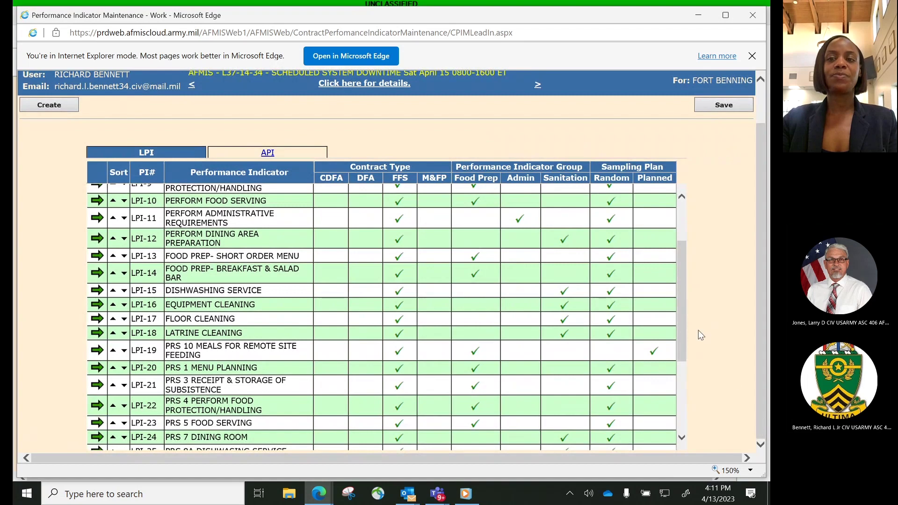
left_click_drag(681, 336, 765, 286)
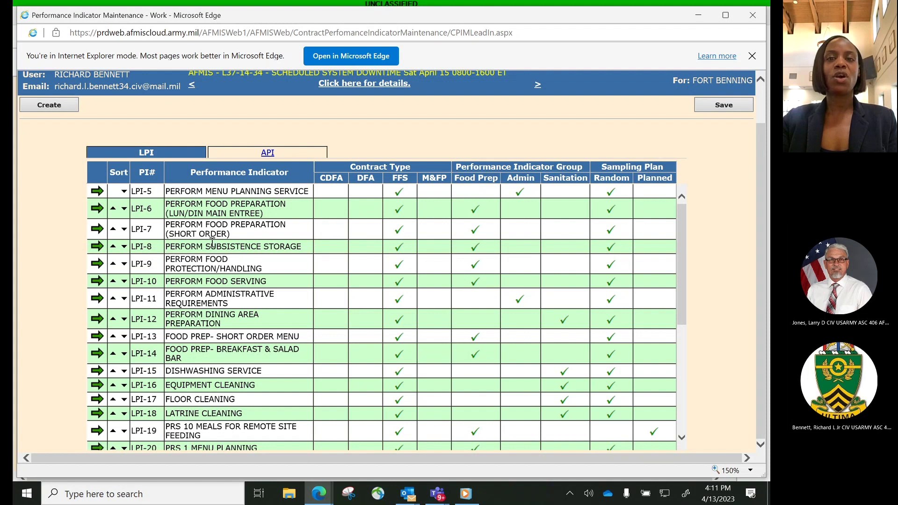
Step: View the API performance indicators, and return to the LPI indicators to review them through the last entry
left_click(270, 152)
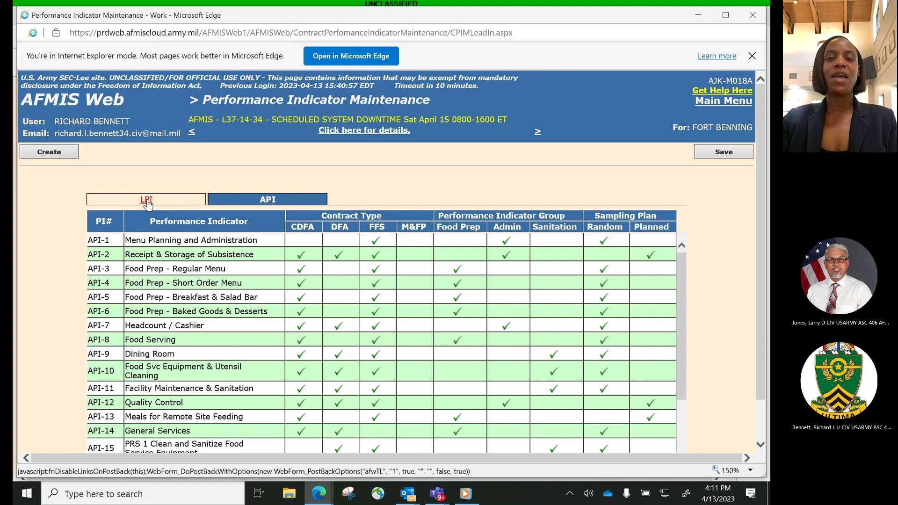
left_click(147, 201)
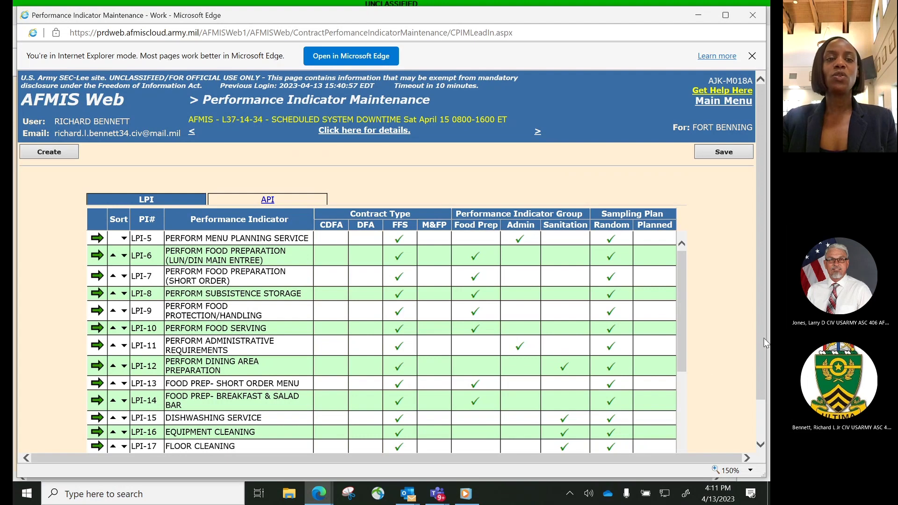
scroll(765, 343, "down", 1)
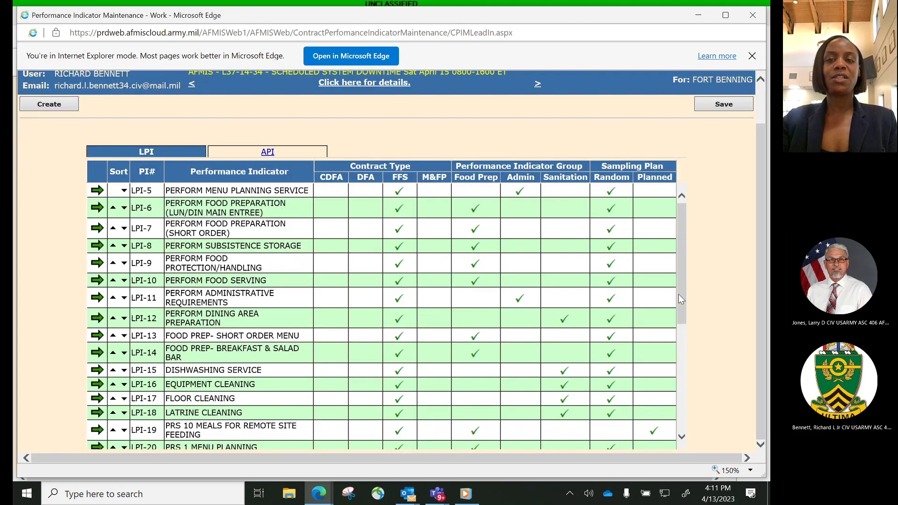
left_click_drag(680, 299, 712, 410)
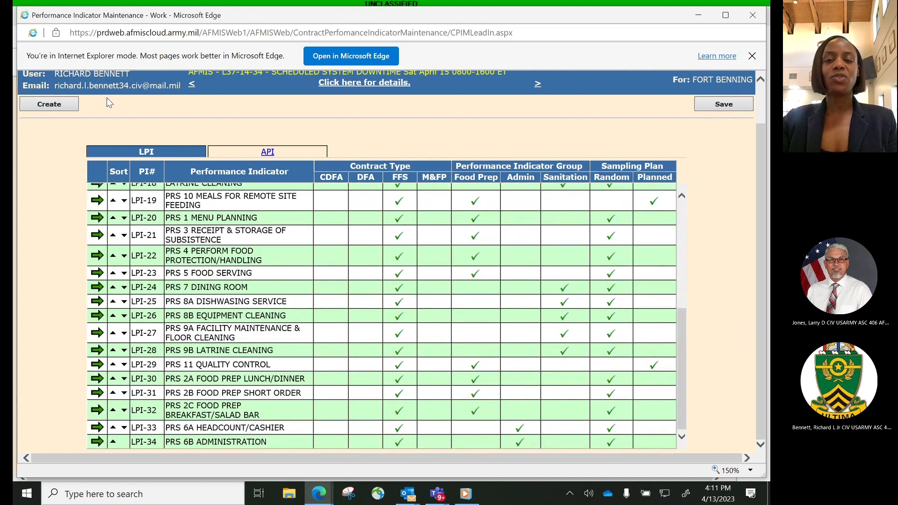
Step: Inspect the sampling plan type and indicator group options on a new performance indicator form, and discard the form
left_click(58, 105)
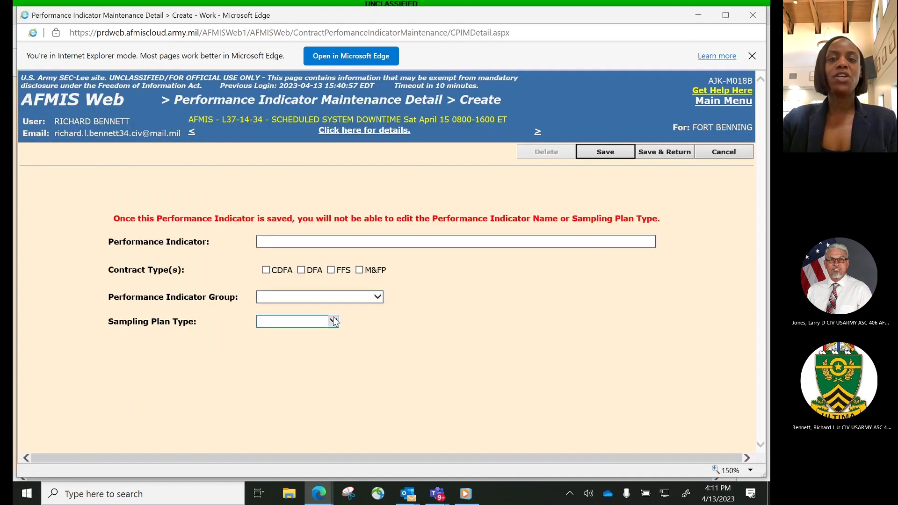
left_click(334, 321)
left_click(336, 323)
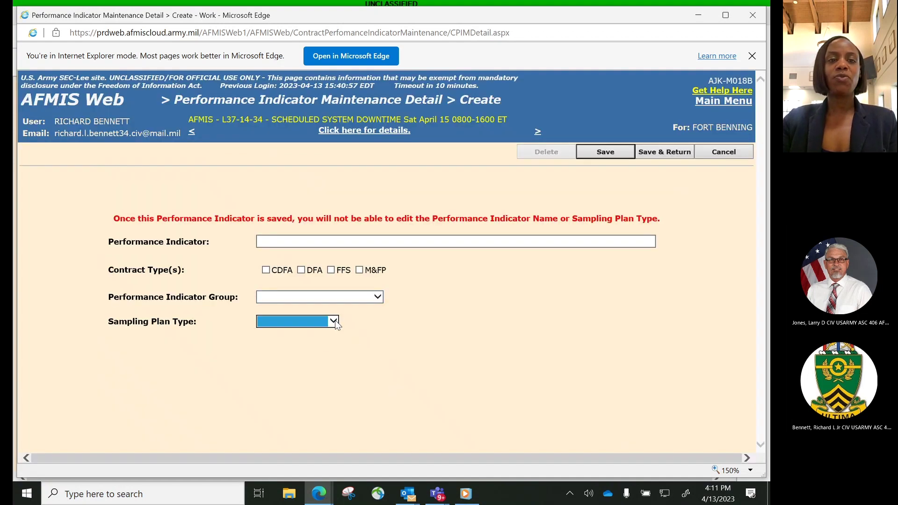
left_click(382, 297)
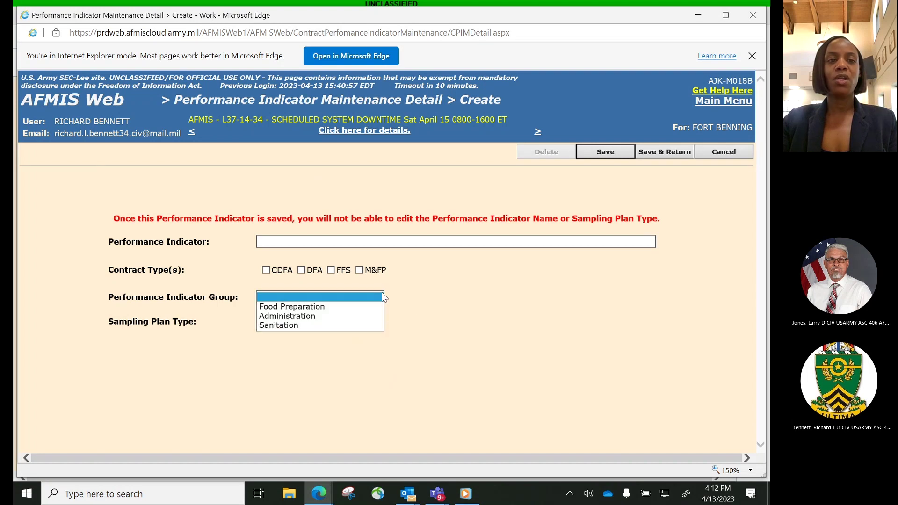
left_click(383, 297)
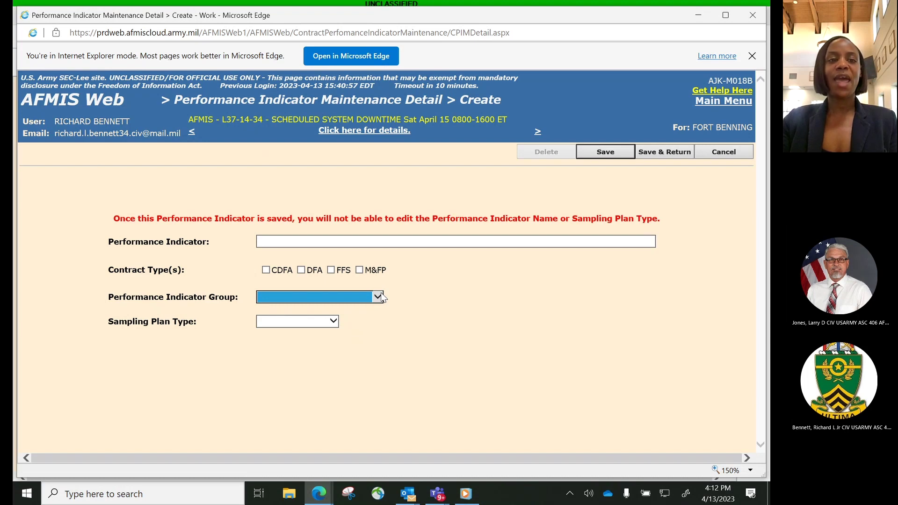
left_click(730, 153)
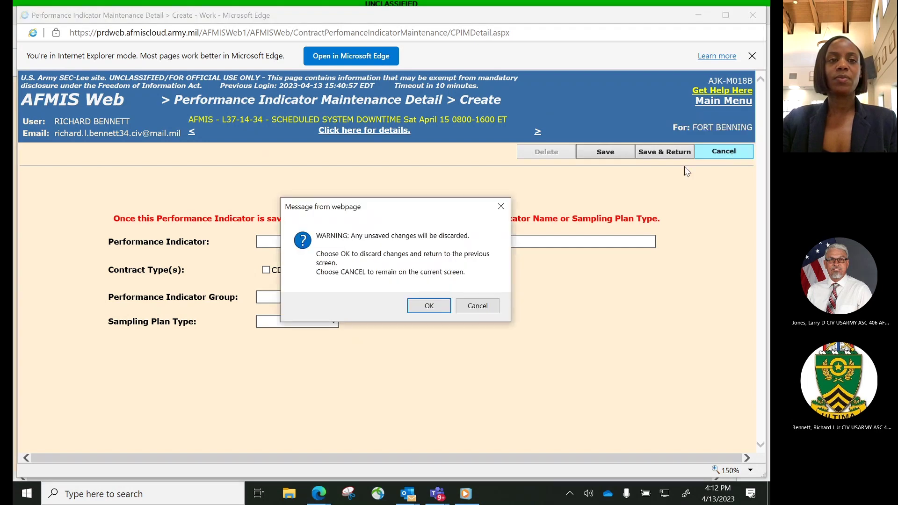
left_click(431, 308)
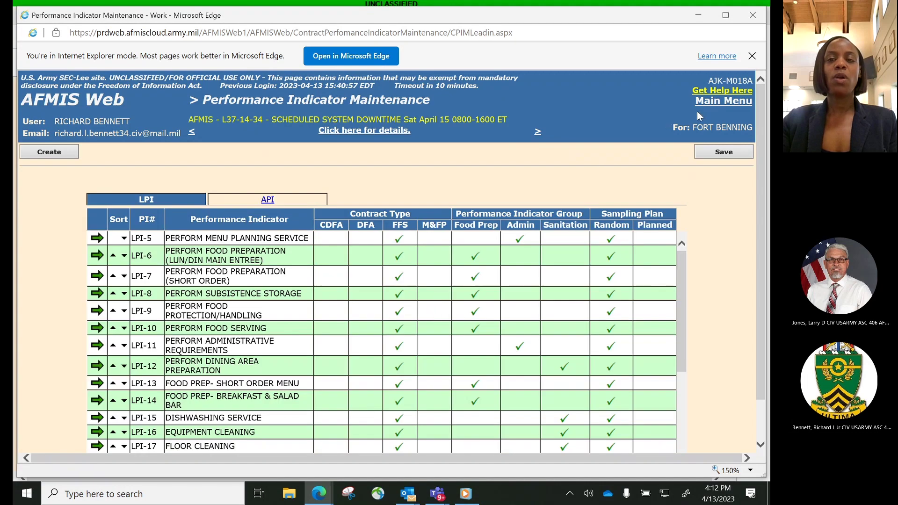
Step: Open the Rolling Hills Food Service contract in Contract Management and review its CLINs
left_click(725, 103)
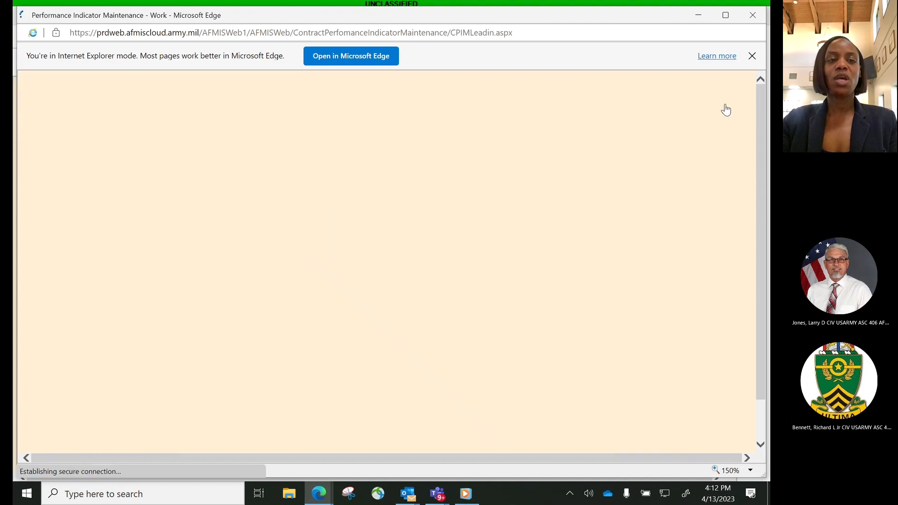
left_click_drag(758, 222, 753, 358)
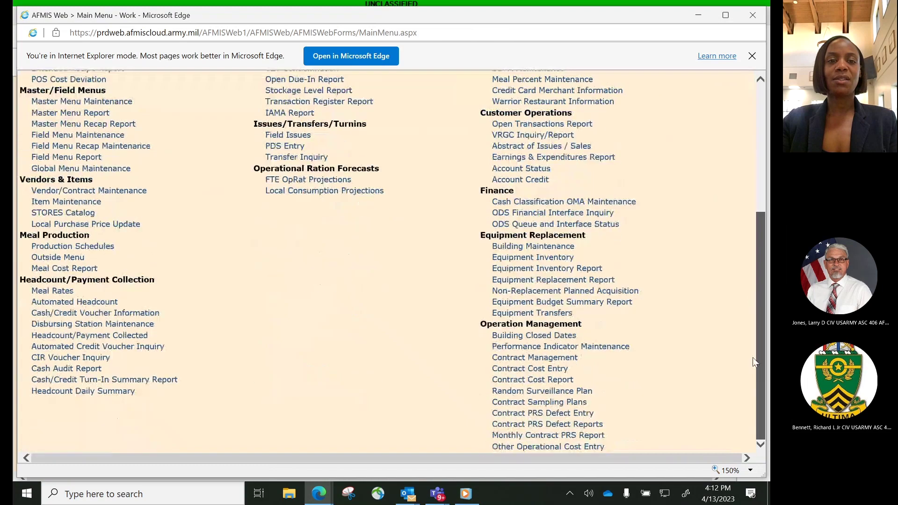
left_click(539, 359)
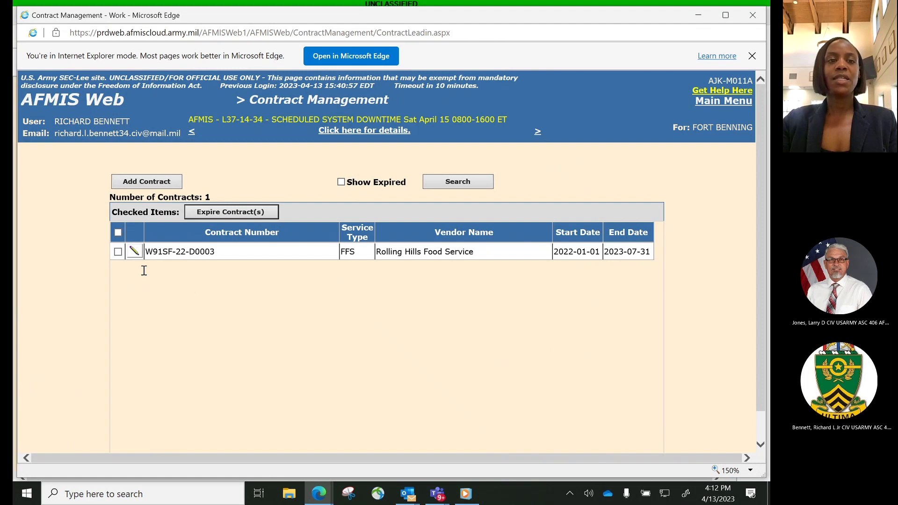
left_click(134, 253)
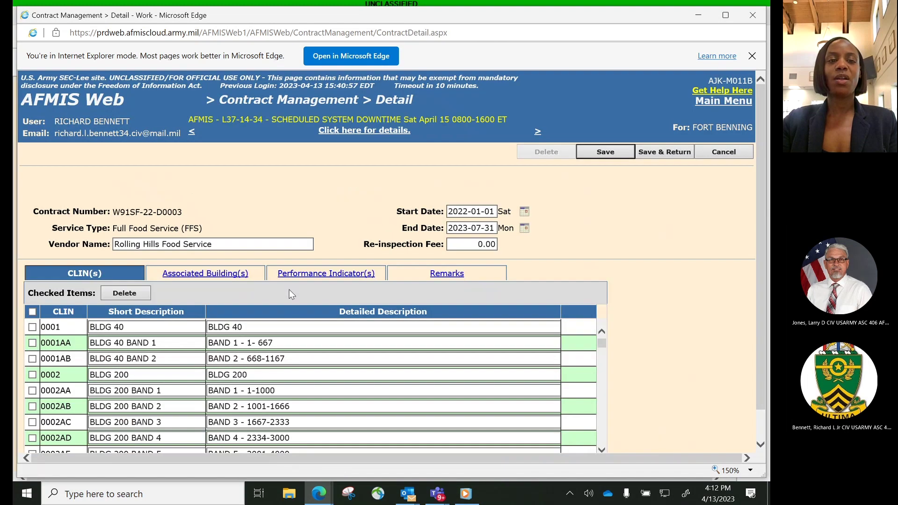
left_click_drag(760, 357, 759, 394)
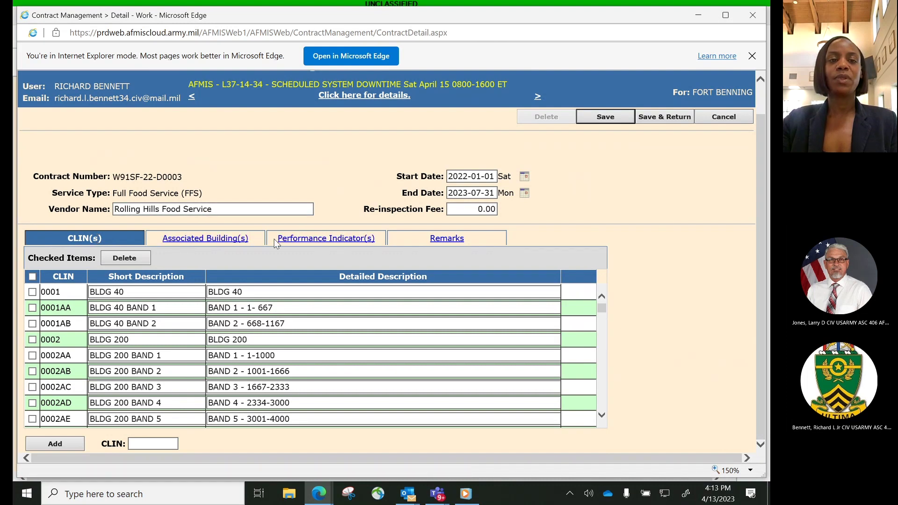
Step: Review the contract's performance indicators and choose API - PRS 12 Remote Site Feeding from the available indicators
left_click(309, 240)
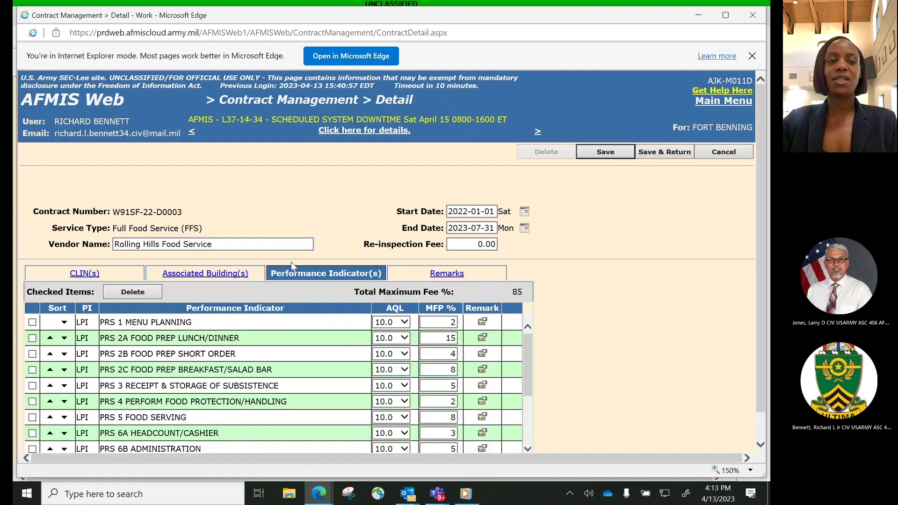
scroll(290, 324, "down", 1)
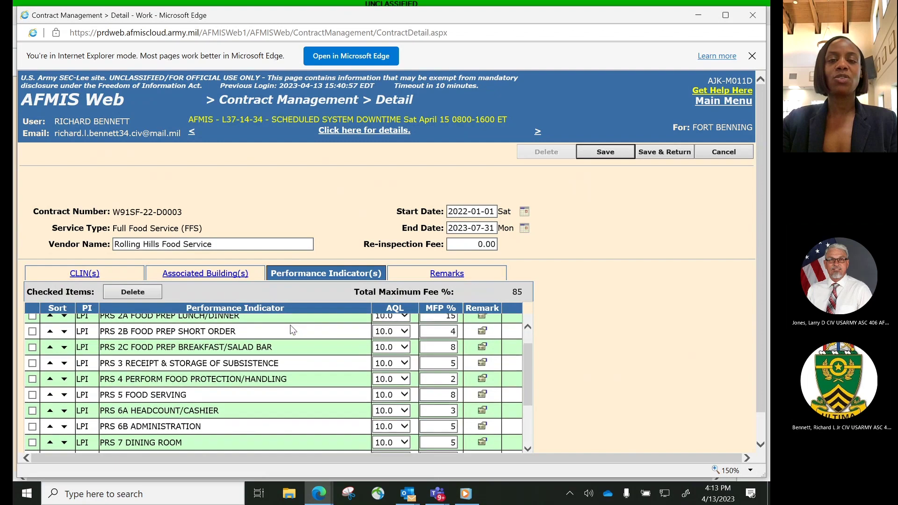
scroll(763, 355, "down", 1)
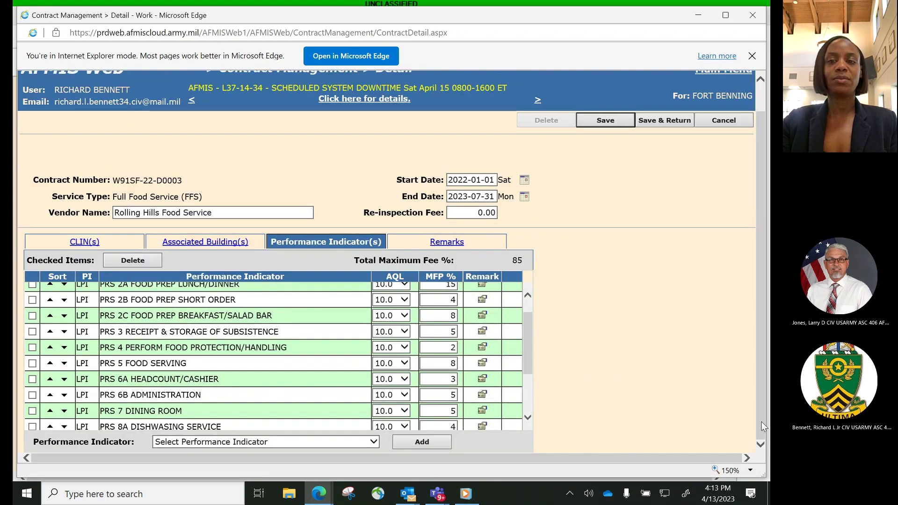
left_click(377, 440)
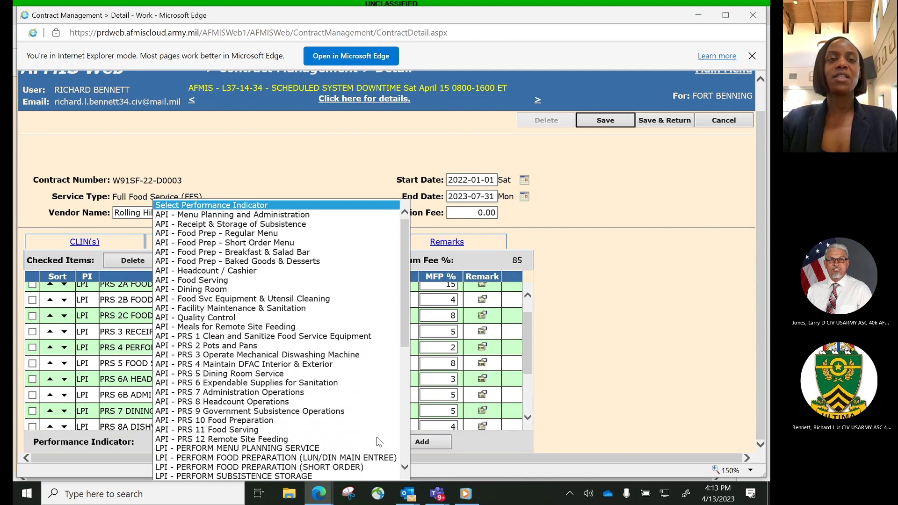
left_click(378, 440)
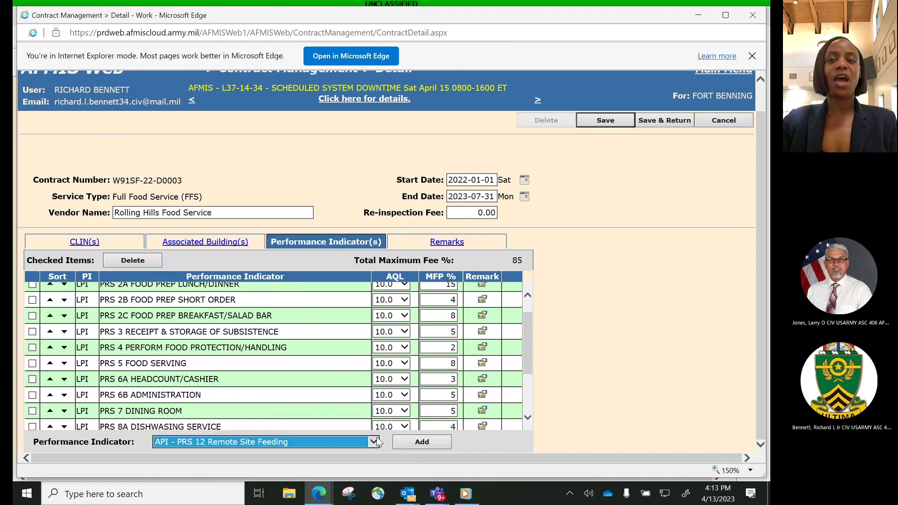
Step: Reset the performance indicator choice to Select Performance Indicator, review the contract's associated buildings, and leave the contract without saving
left_click(377, 440)
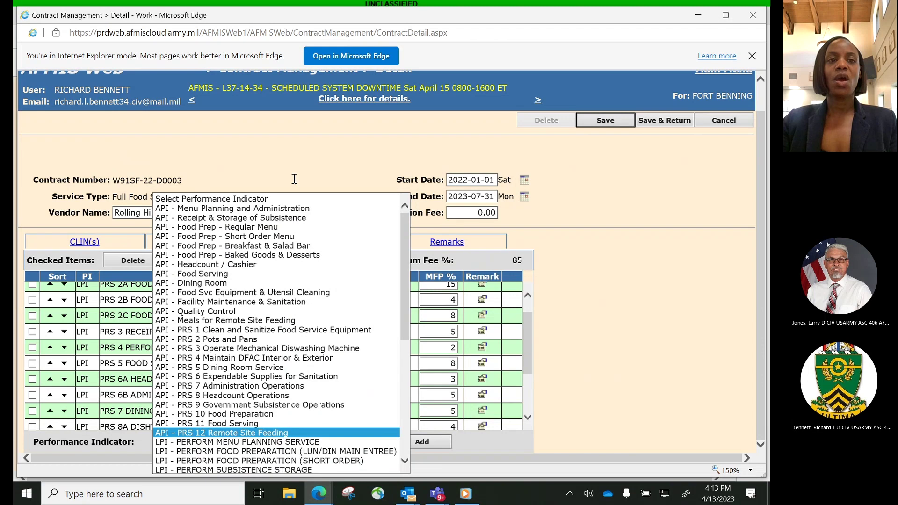
left_click(283, 201)
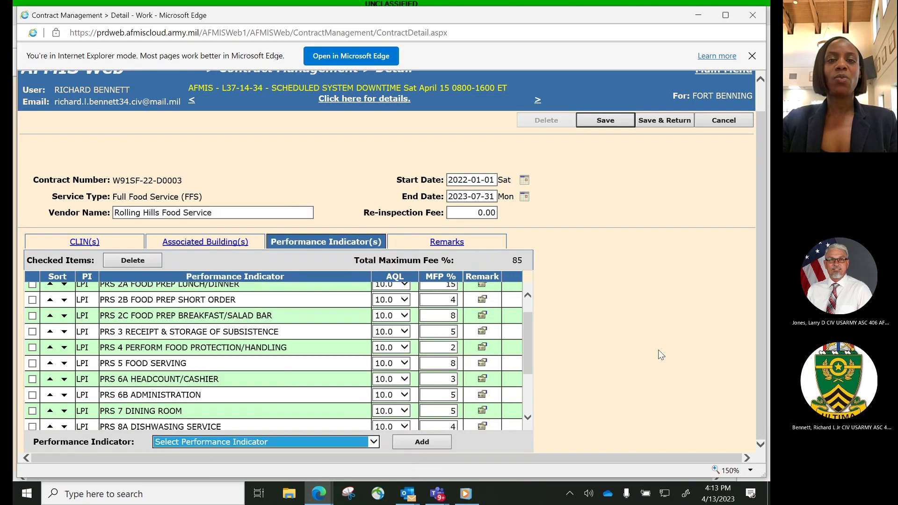
left_click(226, 242)
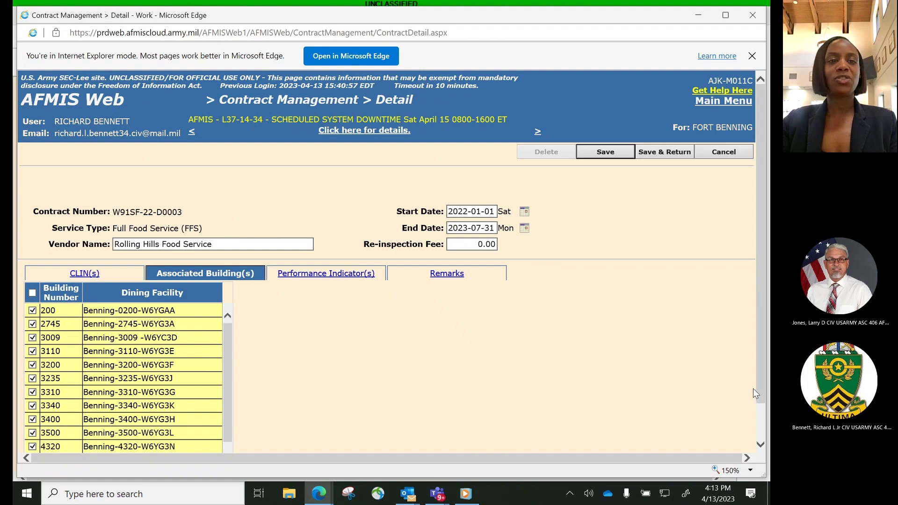
left_click_drag(759, 387, 740, 428)
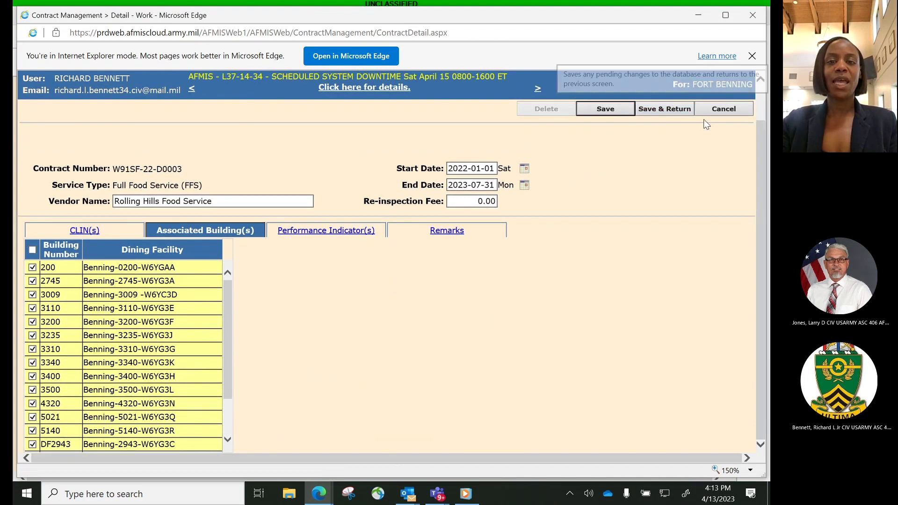
left_click(715, 107)
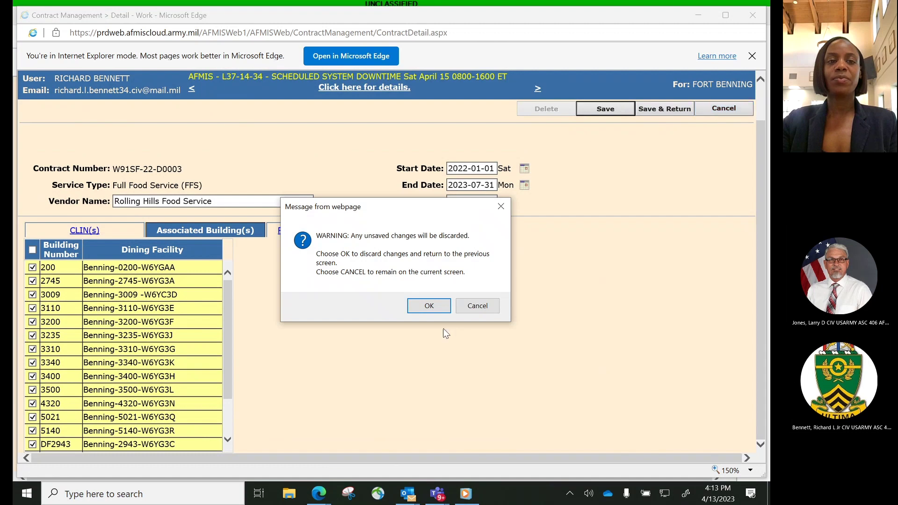
left_click(445, 305)
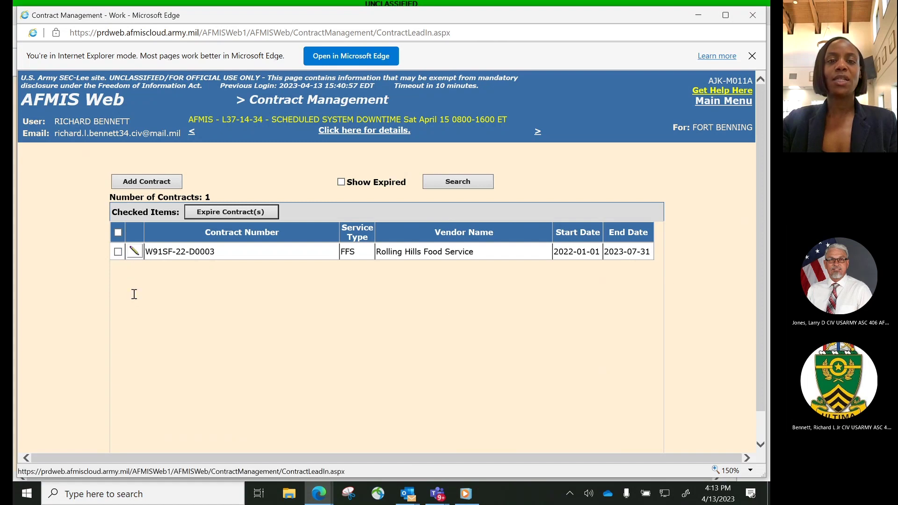
Step: Reopen the Rolling Hills Food Service contract to review its CLINs and performance indicators, and return to the main menu discarding changes
left_click(135, 251)
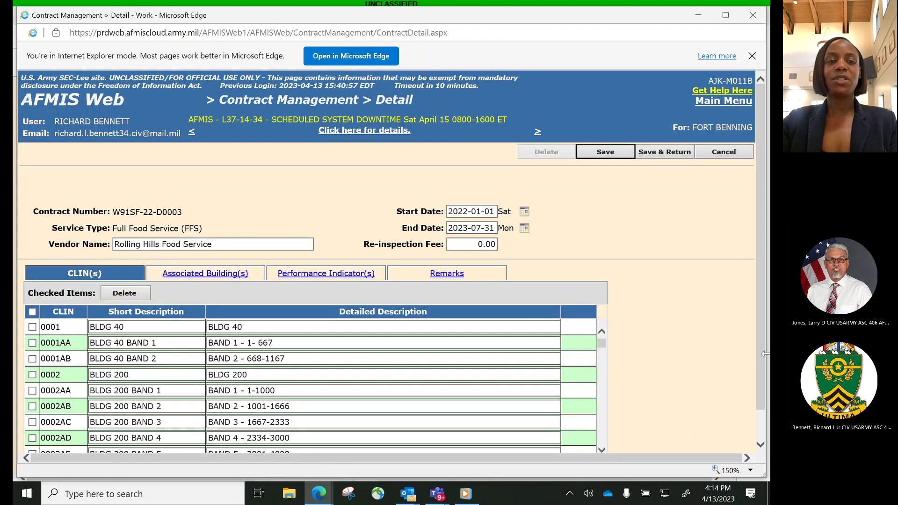
left_click_drag(759, 358, 753, 390)
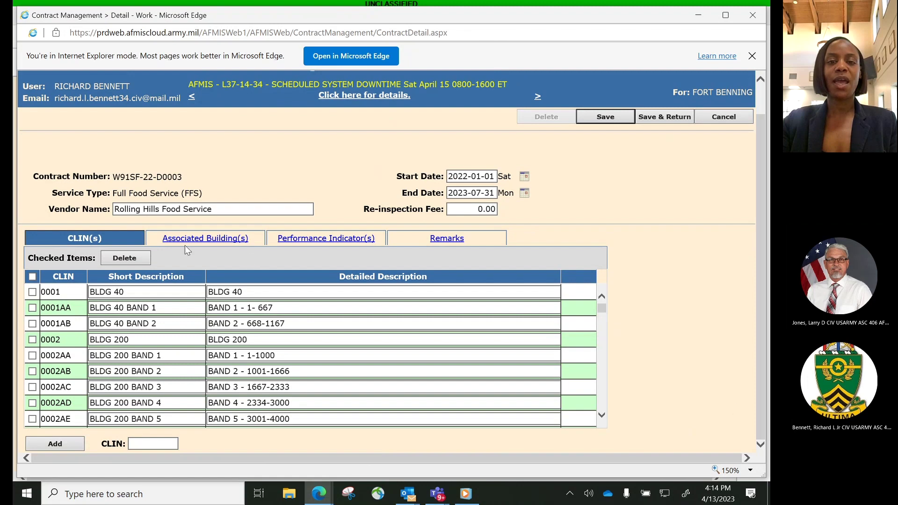
left_click(358, 243)
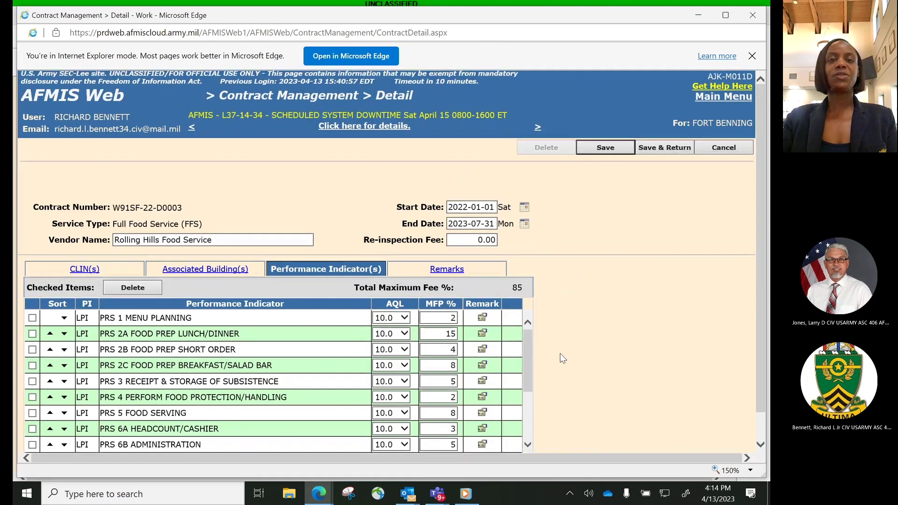
scroll(576, 347, "up", 1)
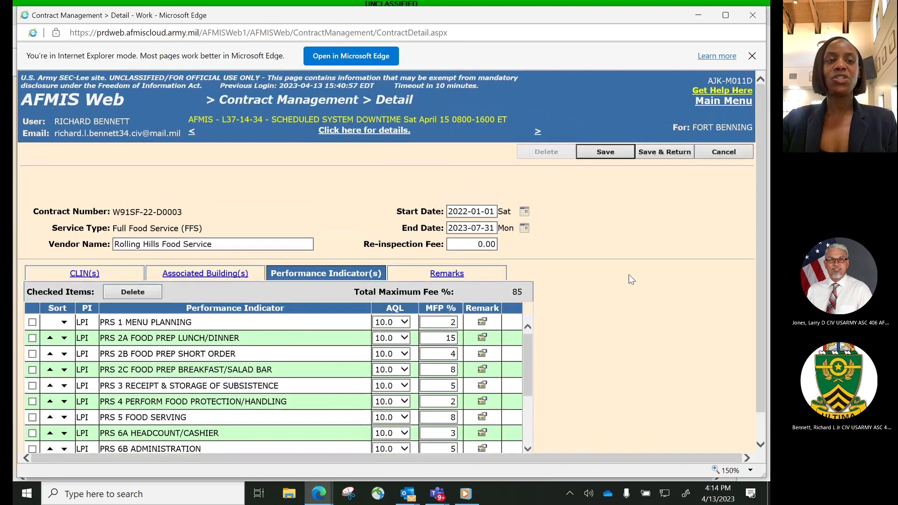
left_click(710, 102)
left_click(429, 305)
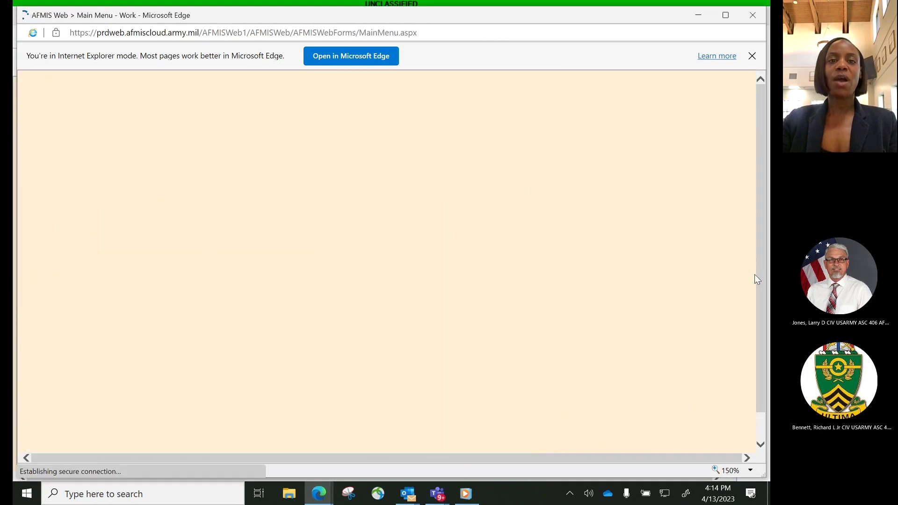
Step: Open the Rolling Hills Food Service contract in Contract Cost Entry and inspect the month options for searching and creating cost entries
left_click_drag(757, 278, 759, 406)
left_click(549, 370)
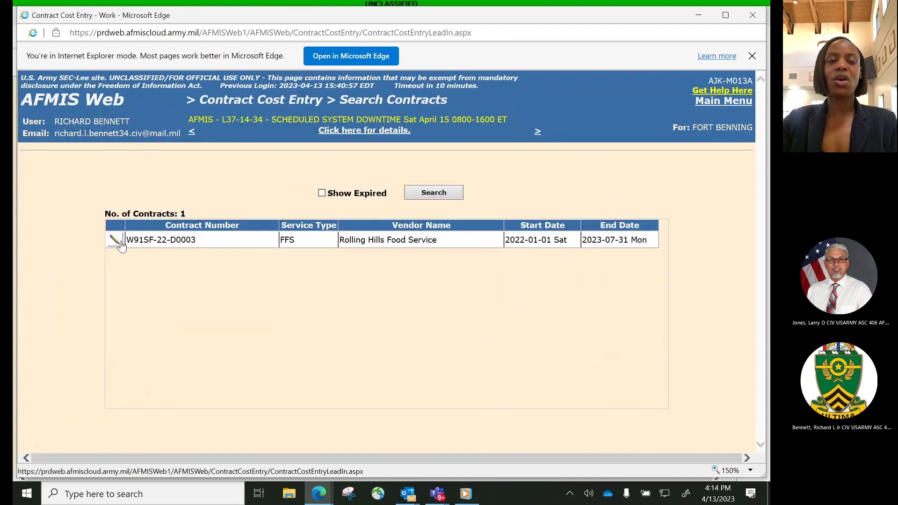
left_click(117, 242)
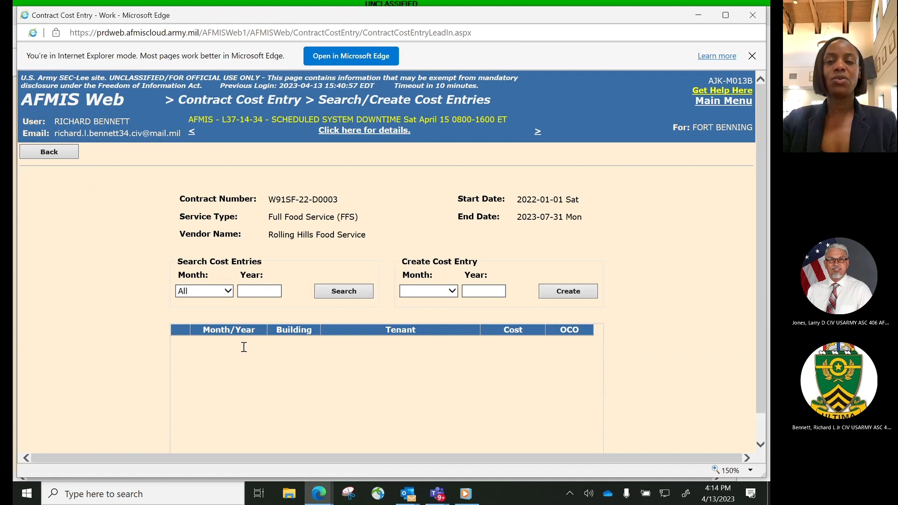
left_click(227, 291)
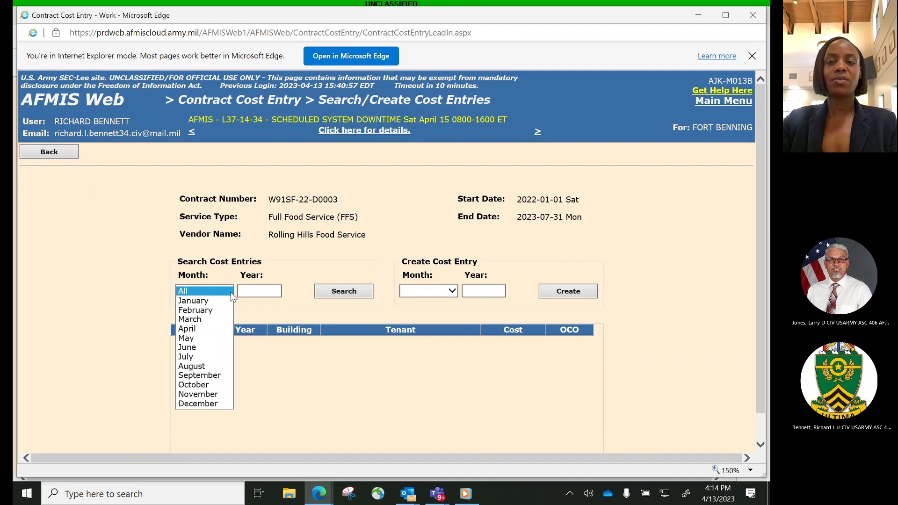
left_click(231, 293)
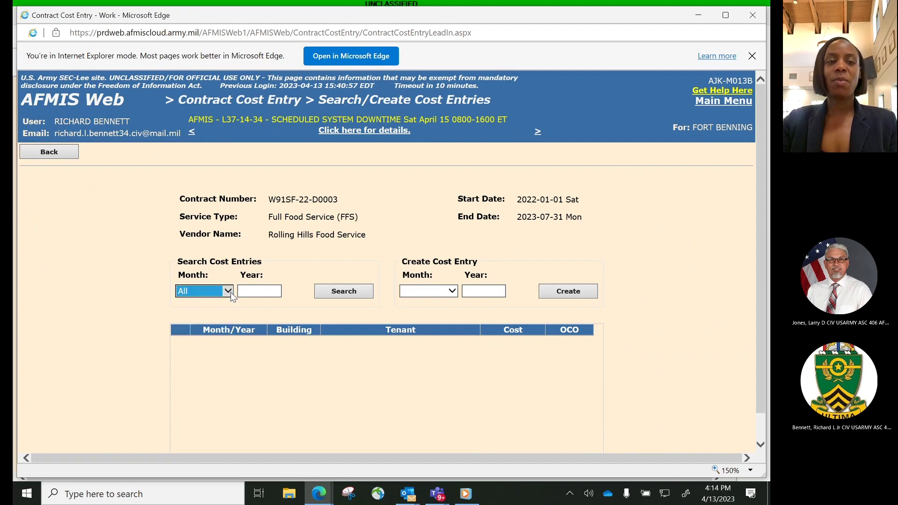
left_click(453, 292)
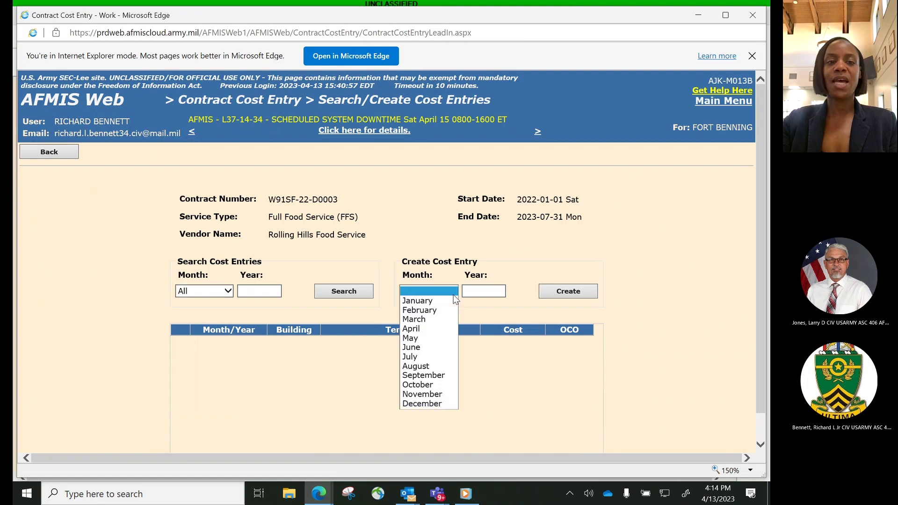
left_click(455, 293)
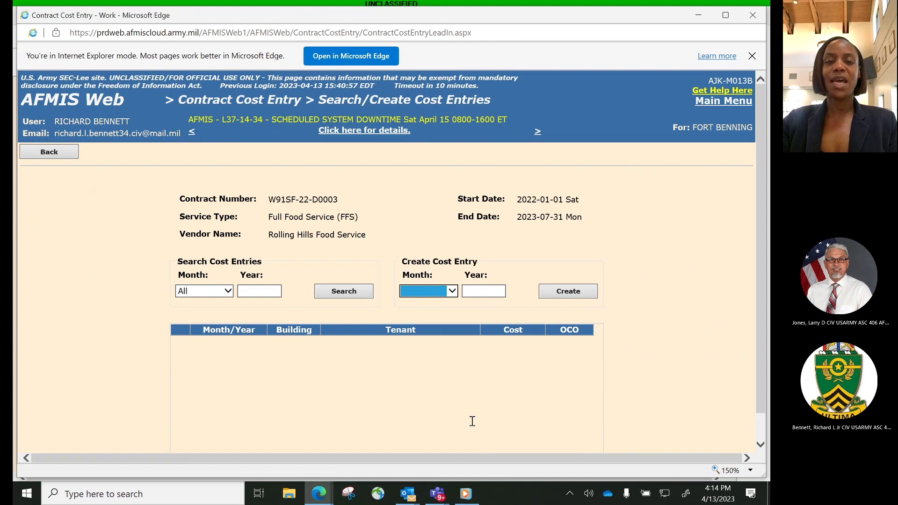
Step: Search the contract's cost entries for all months of 2021, and reopen the contract from the contract list
left_click(259, 290)
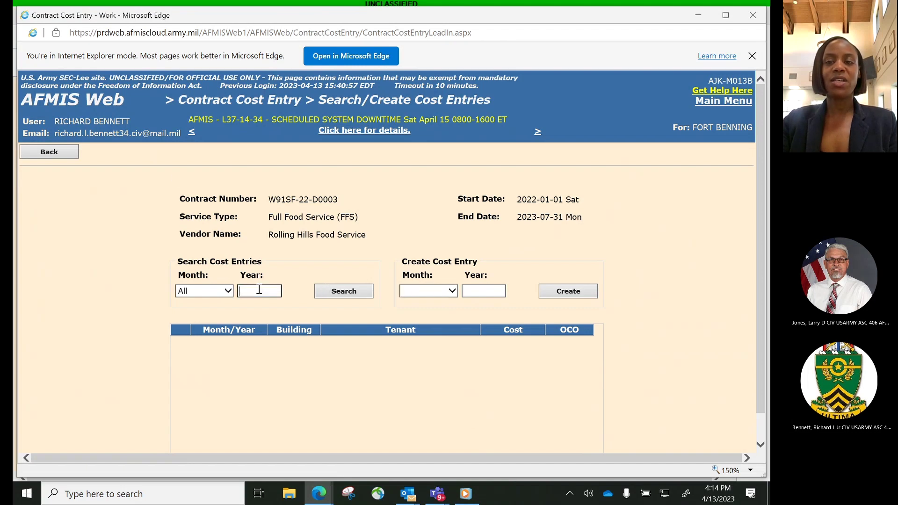
type("2")
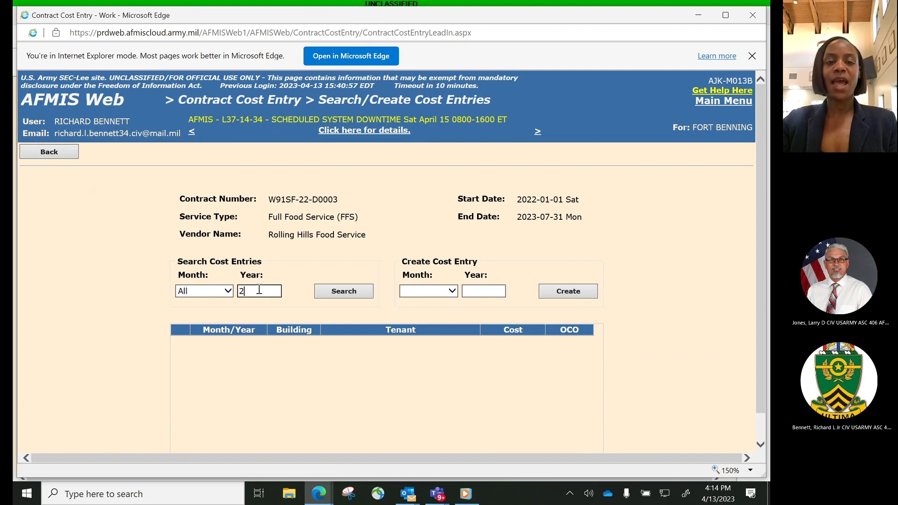
type("01")
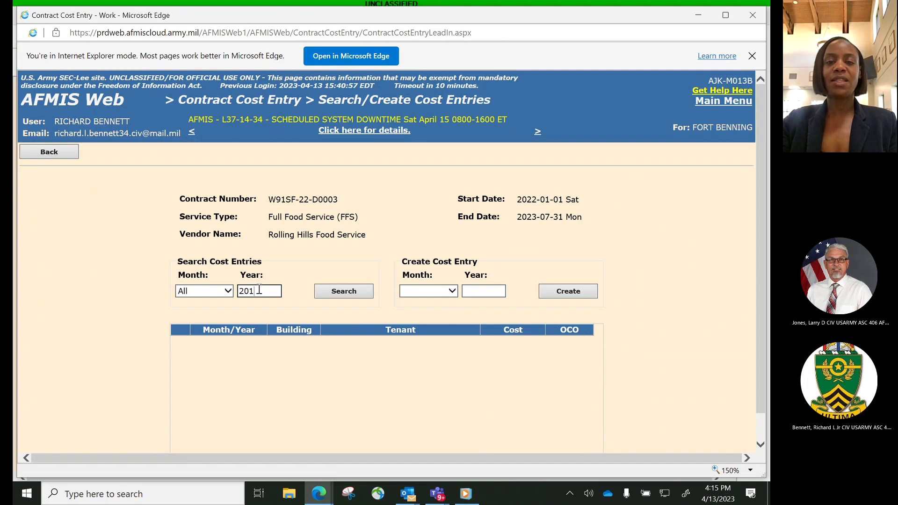
key("BackSpace")
type("2")
left_click(345, 292)
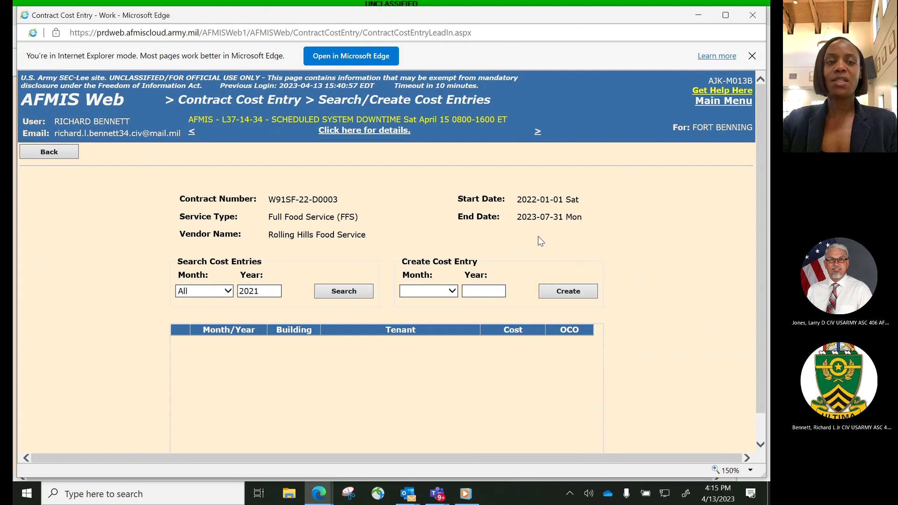
left_click(42, 153)
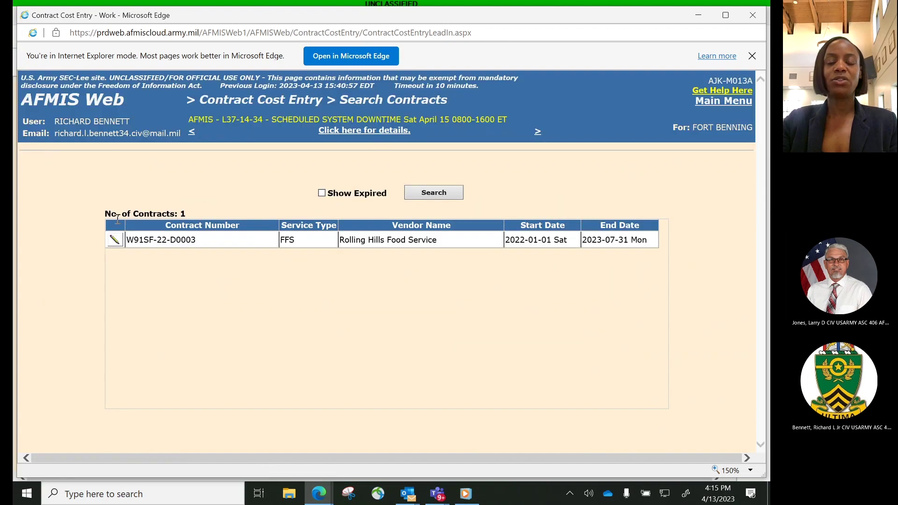
left_click(114, 240)
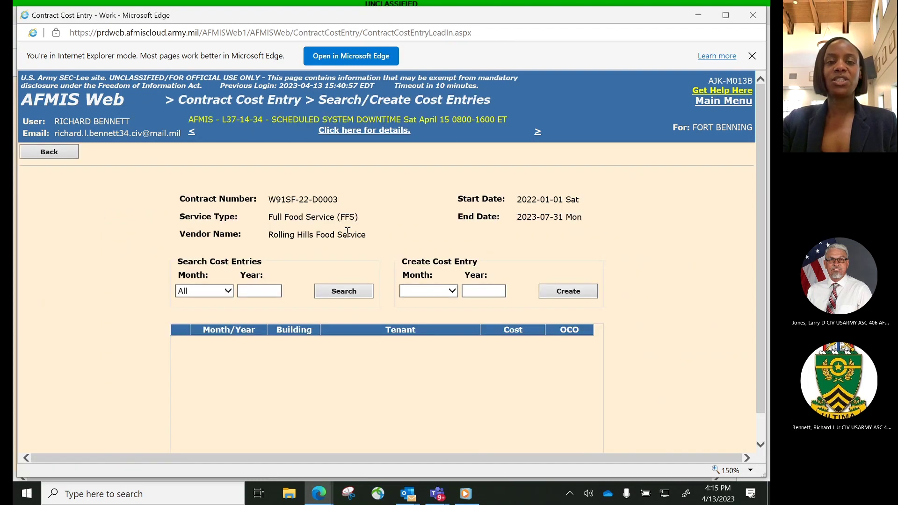
Step: Open the Contract Cost Report and select contract W911SF21D0003 - Full Food Service (FFS)
left_click(714, 104)
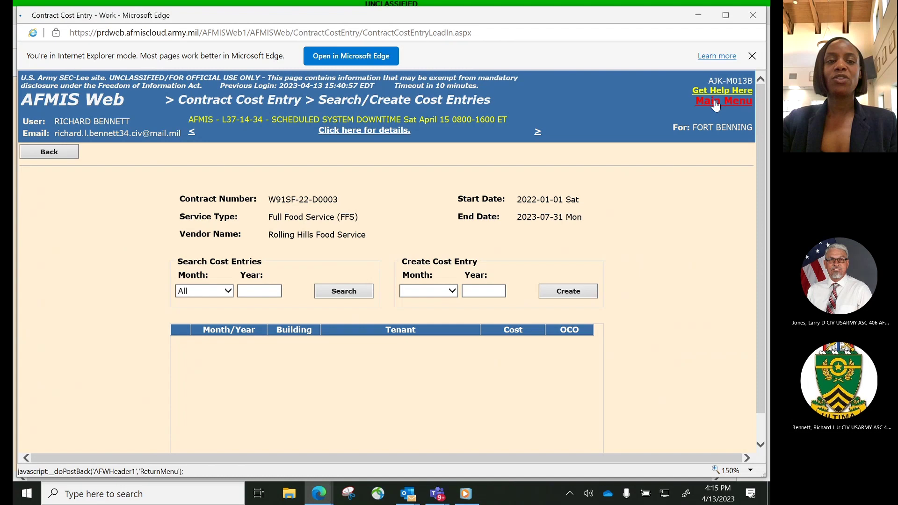
left_click_drag(760, 216, 766, 375)
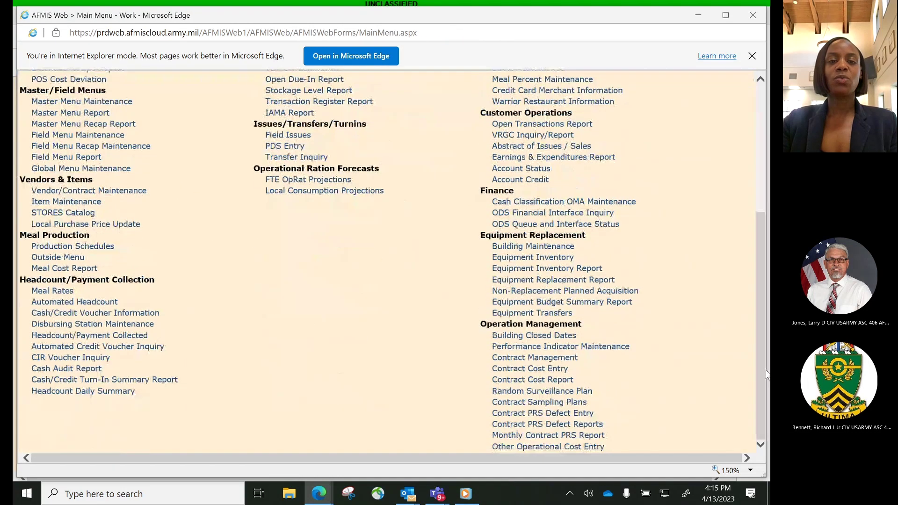
left_click(569, 381)
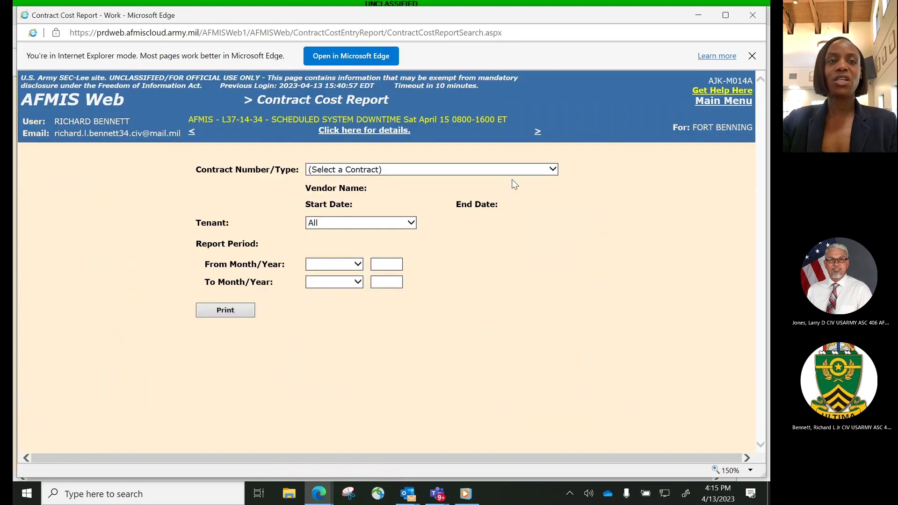
left_click(553, 169)
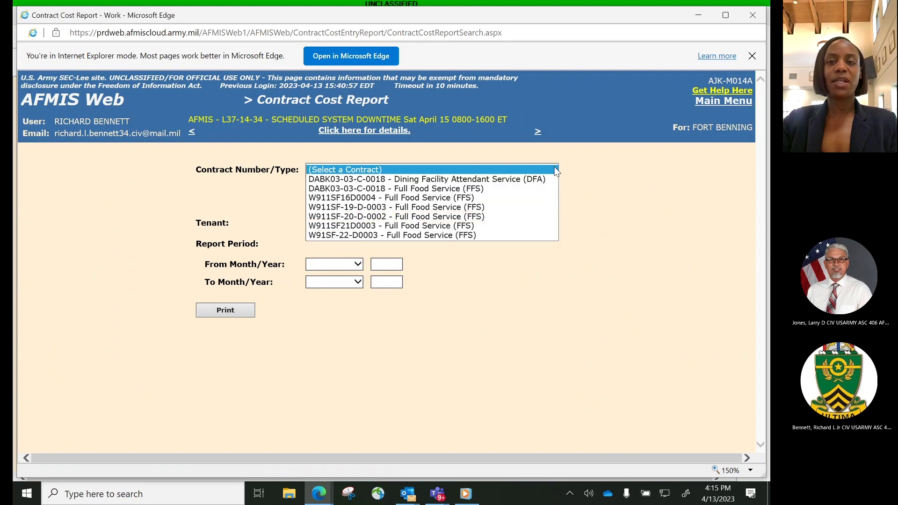
left_click(486, 227)
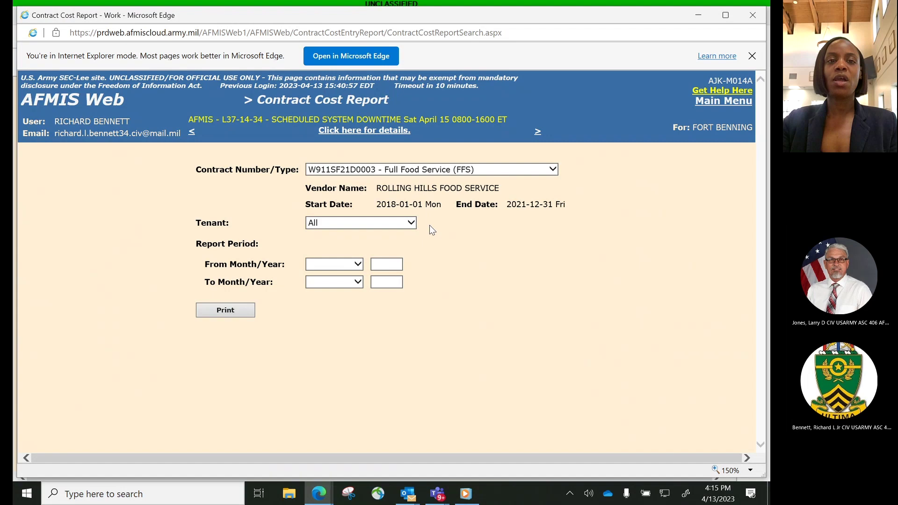
Step: Generate the contract cost report for January 2022 through September 2022 for all tenants, and close the report
left_click(358, 264)
left_click(361, 272)
left_click(386, 265)
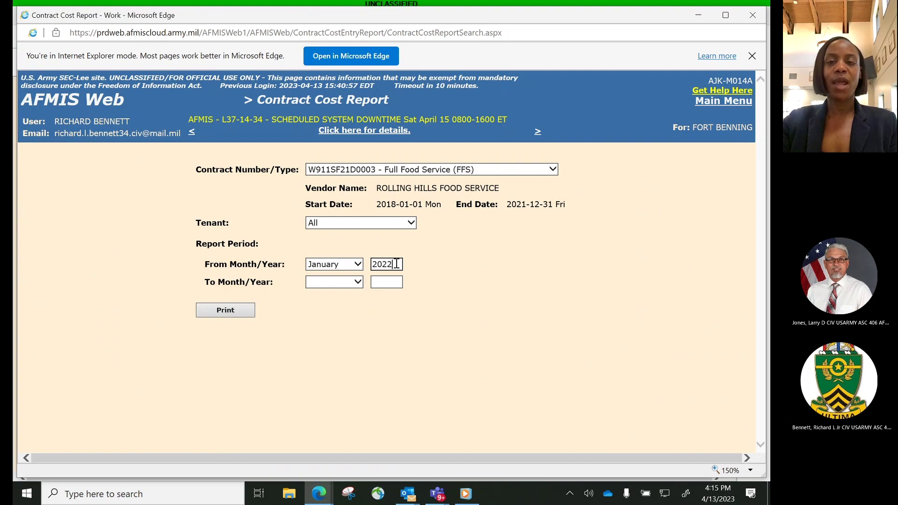
left_click(358, 281)
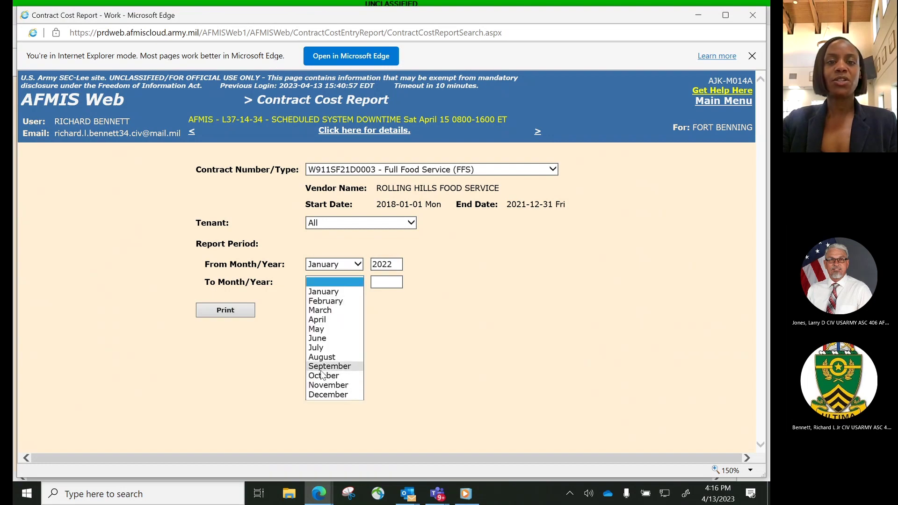
left_click(343, 359)
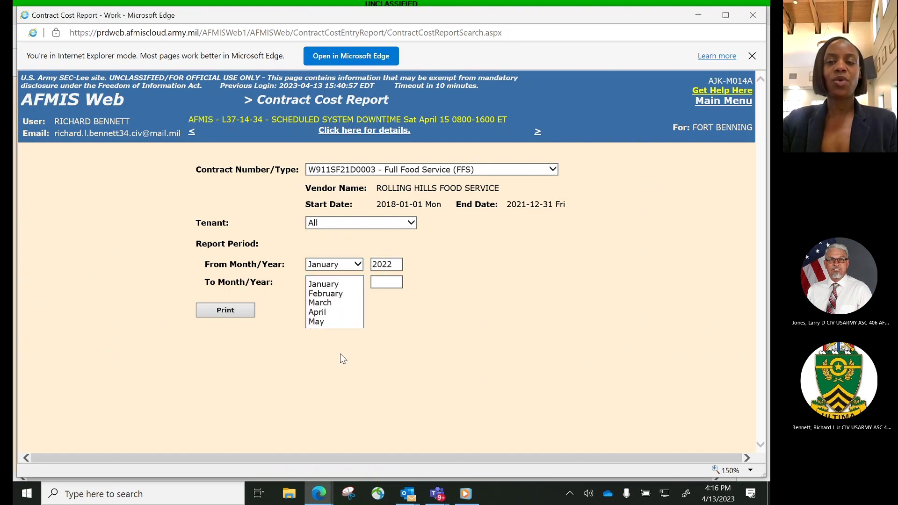
left_click(391, 283)
type("20")
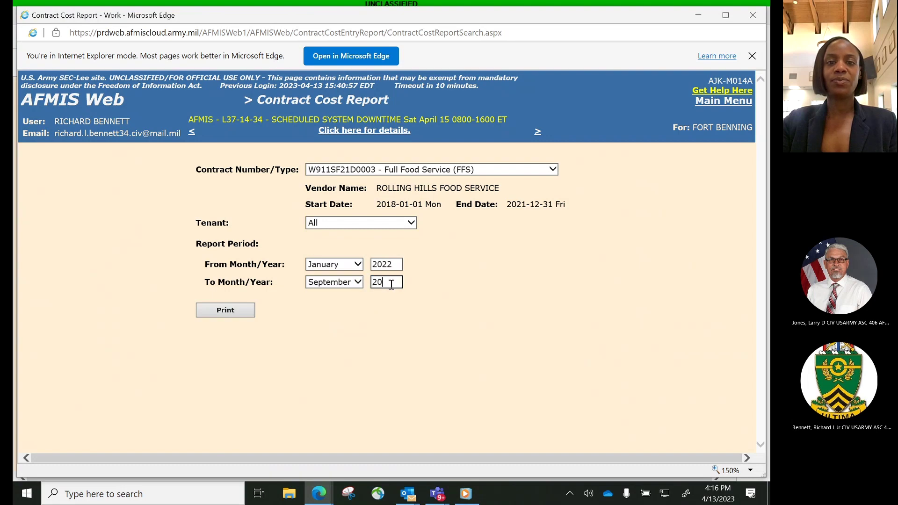
type("22")
left_click(238, 313)
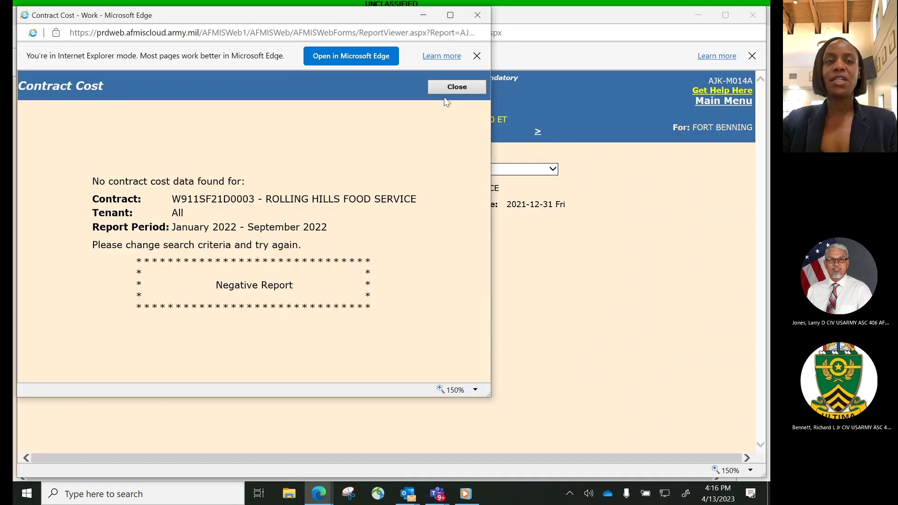
left_click(444, 86)
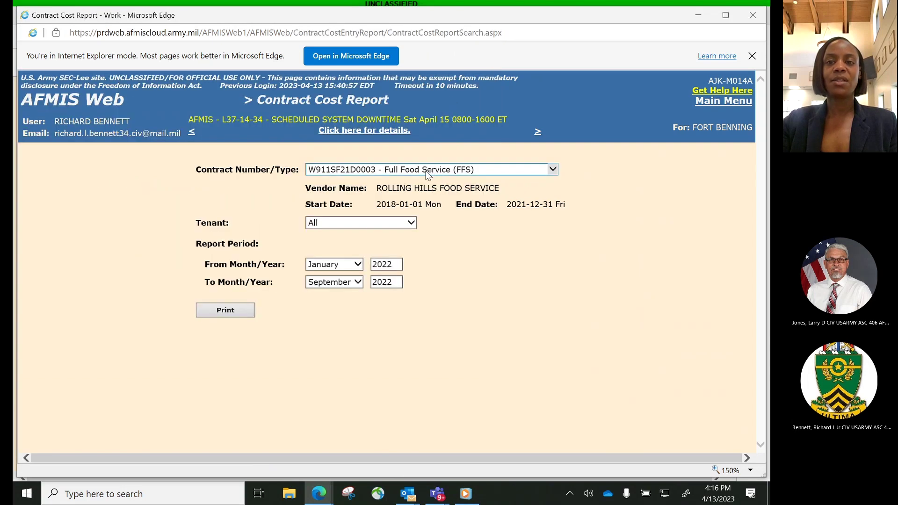
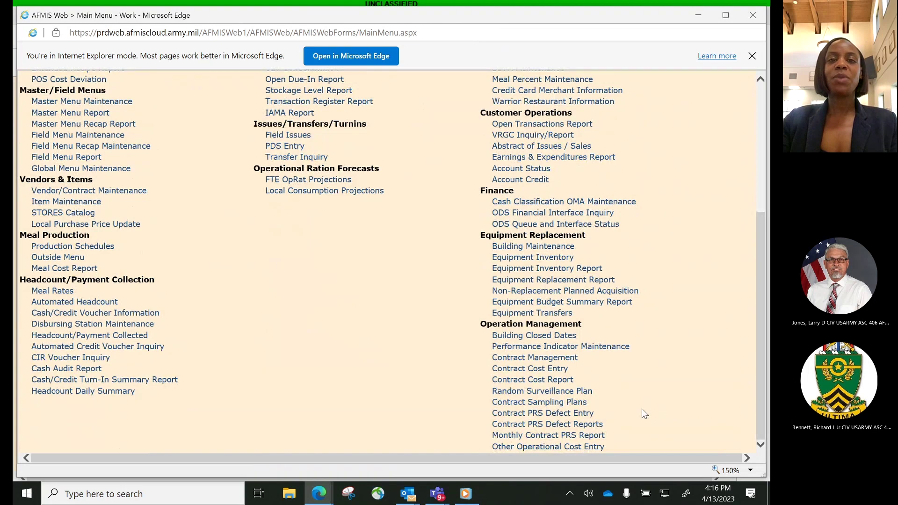
Step: Generate the Random Surveillance Plan report for April 2023 with a sample size of 50, review it maximized, and close it
left_click(560, 392)
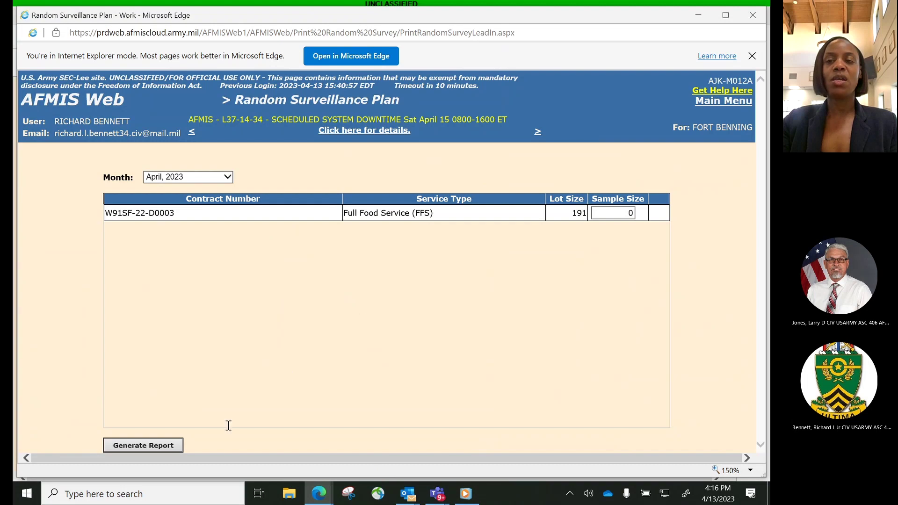
left_click(629, 213)
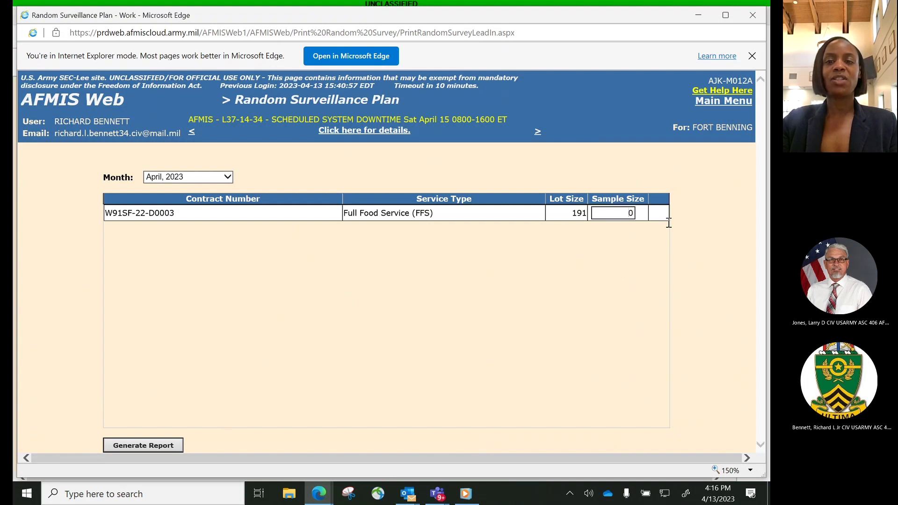
type("5")
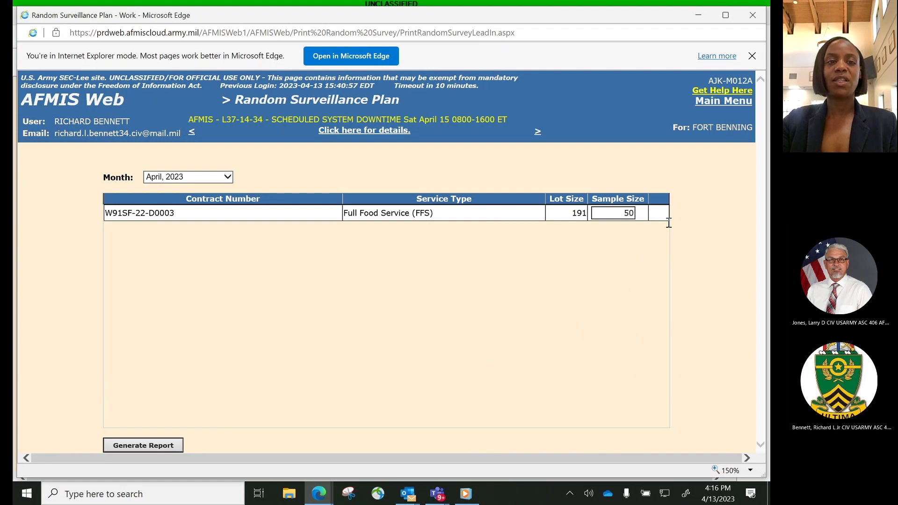
left_click(170, 446)
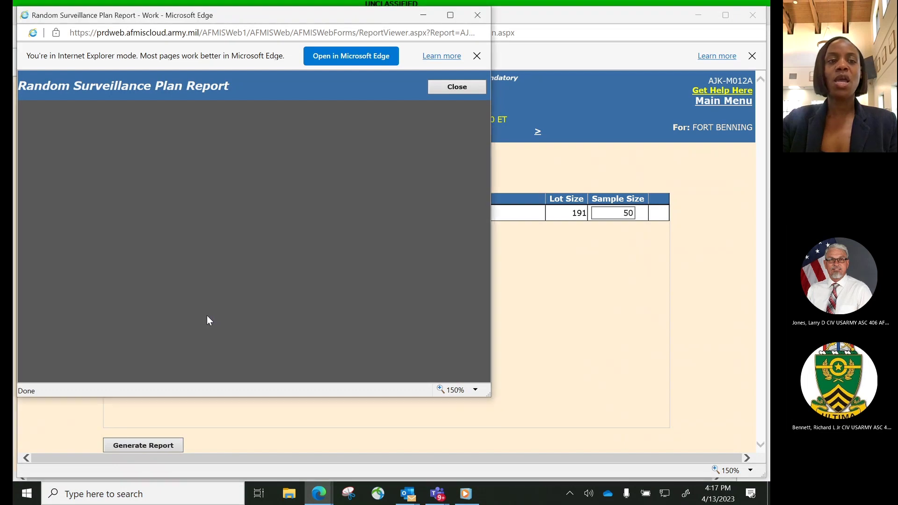
left_click(450, 15)
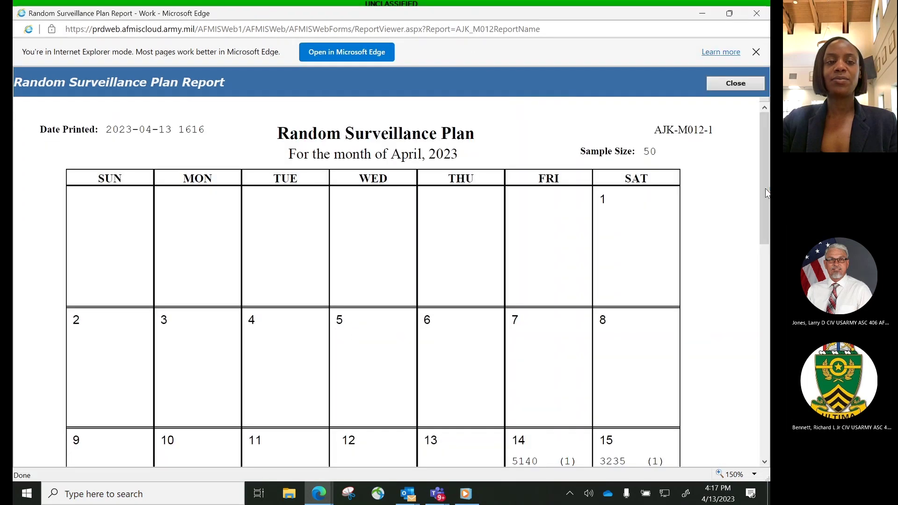
left_click_drag(767, 194, 768, 174)
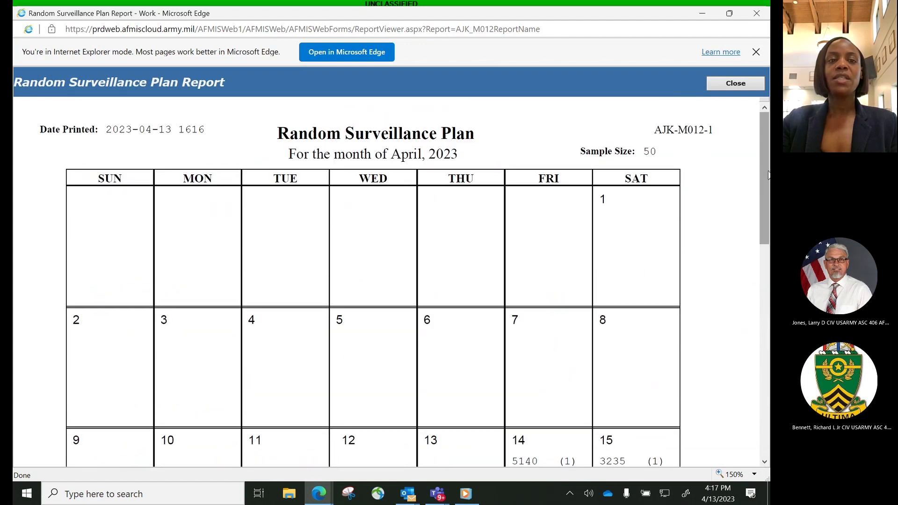
left_click(743, 85)
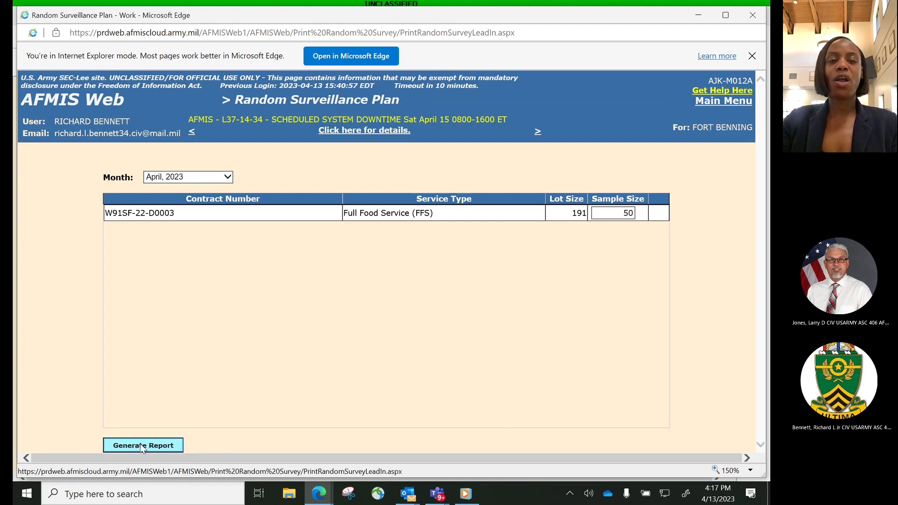
Step: Switch the Random Surveillance Plan to May 2023 to view its contract lot size, and return to the main menu
left_click(228, 177)
left_click(194, 186)
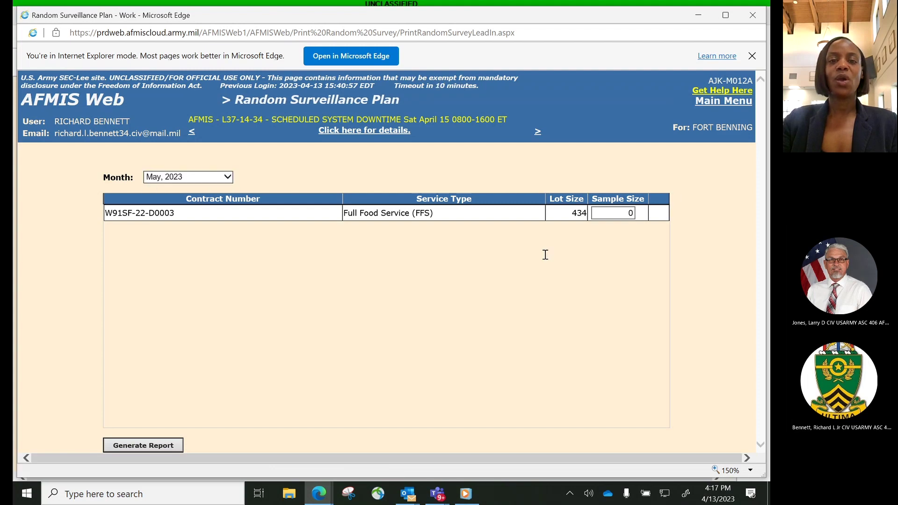
left_click(721, 102)
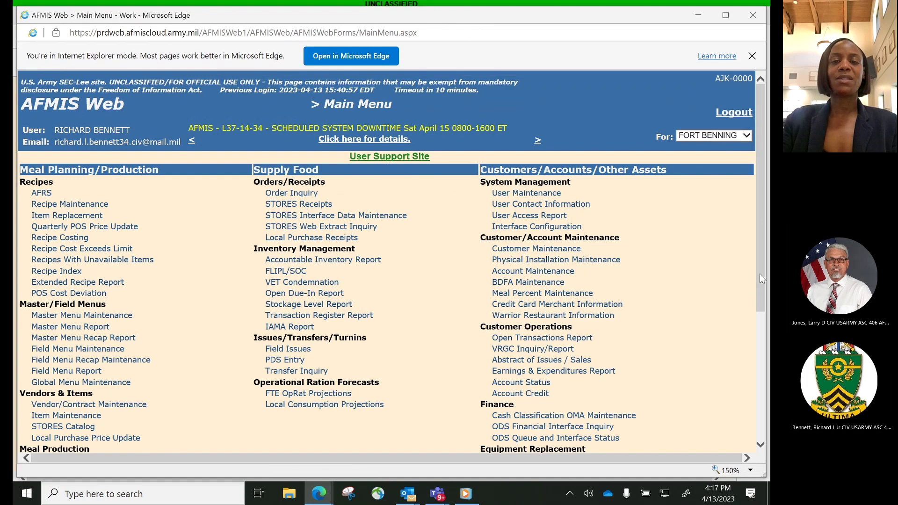
Step: Open Contract Sampling Plans and select contract W91SF-22-D0003 (FFS) for the sampling plan search
left_click_drag(760, 278, 760, 406)
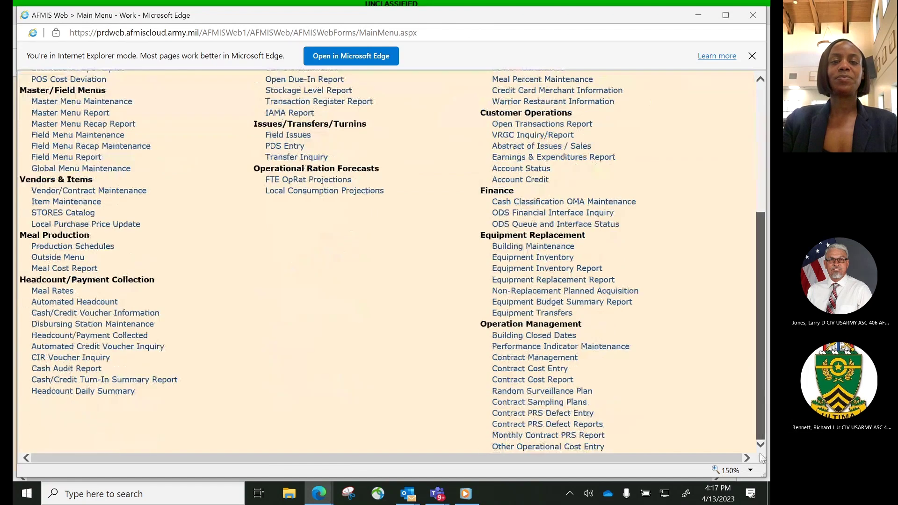
left_click(535, 403)
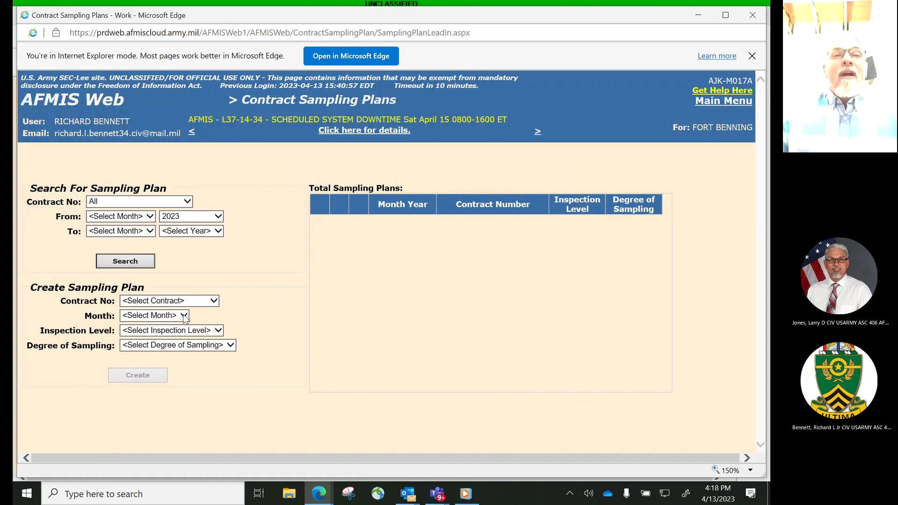
left_click(189, 202)
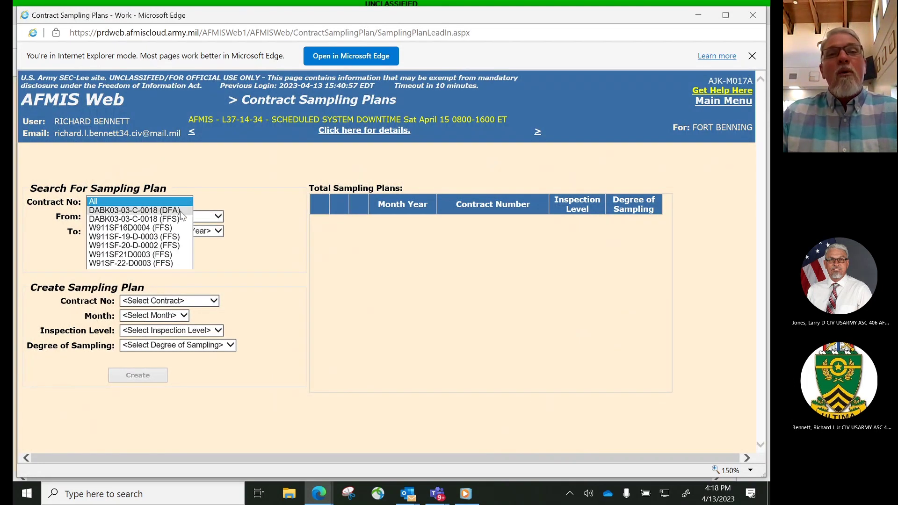
left_click(170, 263)
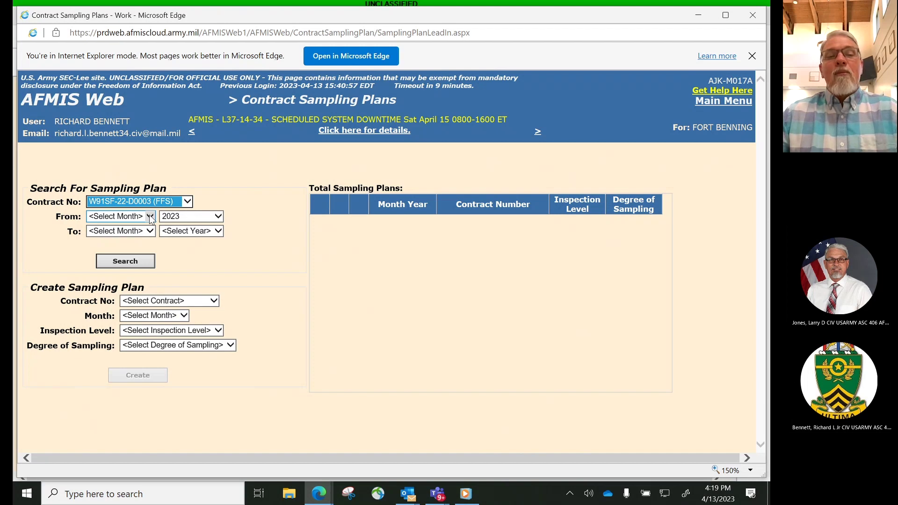
Step: Select contract W91SF-22-D0003 (FFS) for creating a sampling plan and inspect the month options
left_click(214, 301)
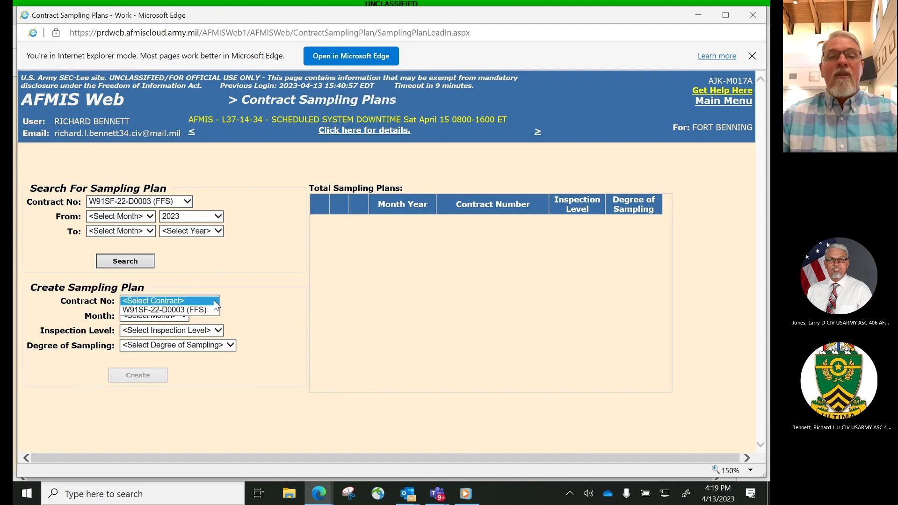
left_click(204, 310)
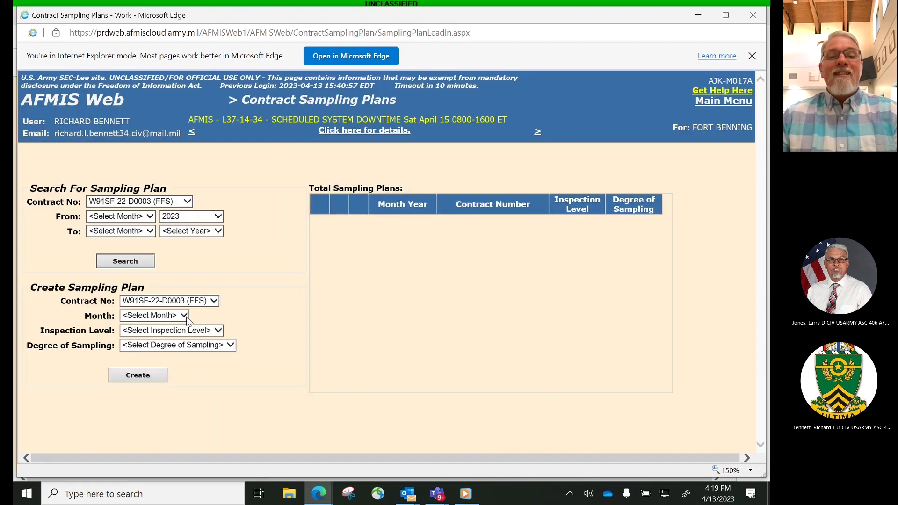
left_click(184, 316)
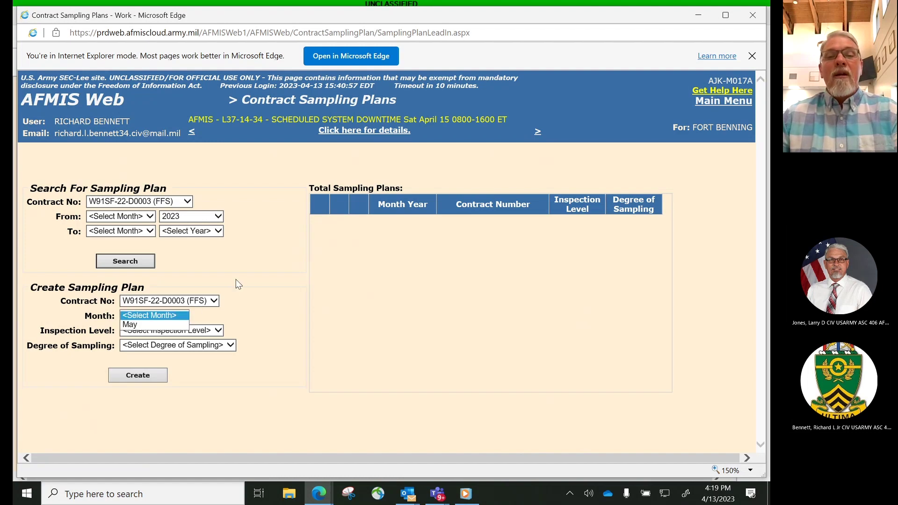
Step: Search the contract's sampling plans from April 2023 to April 2023, with the contract for a new plan cleared
left_click(150, 216)
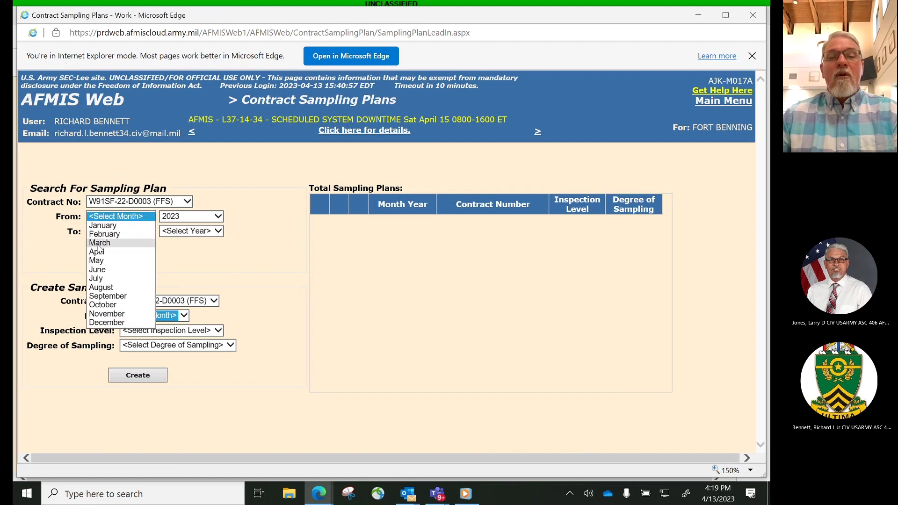
left_click(131, 252)
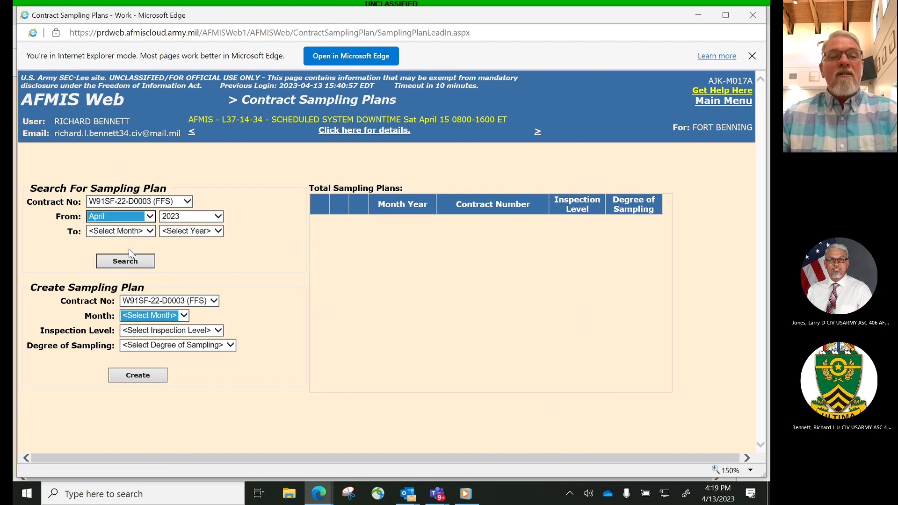
left_click(150, 231)
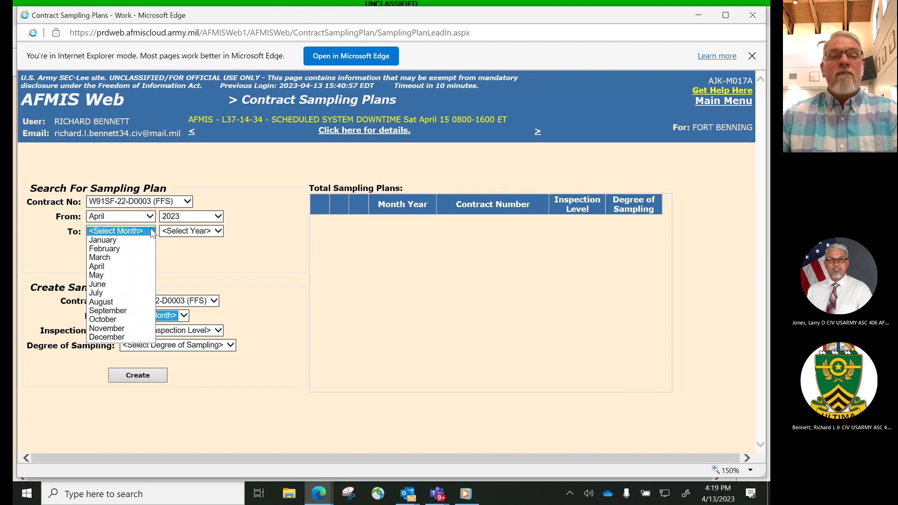
left_click(113, 266)
left_click(219, 232)
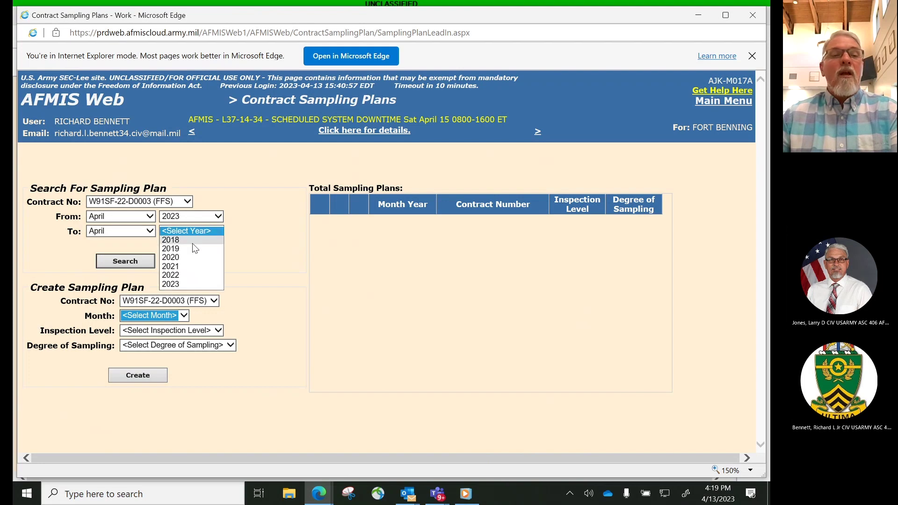
left_click(181, 285)
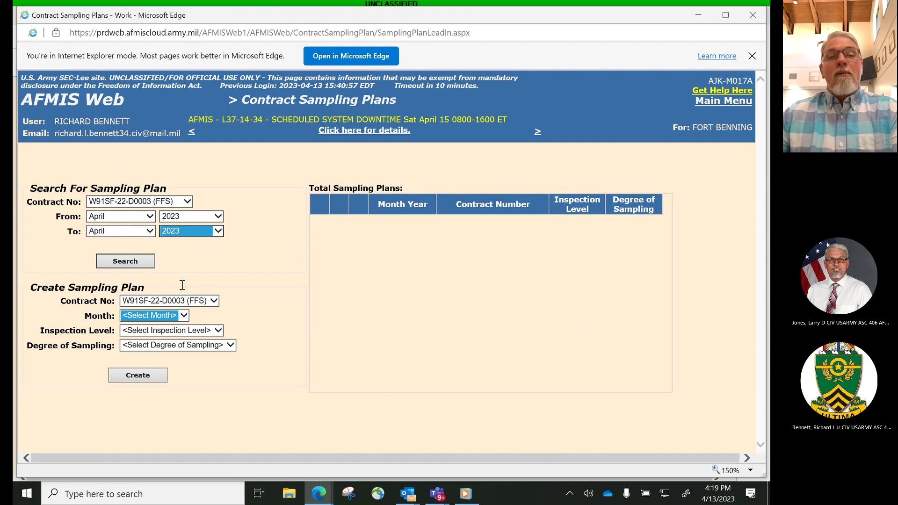
left_click(214, 301)
left_click(180, 293)
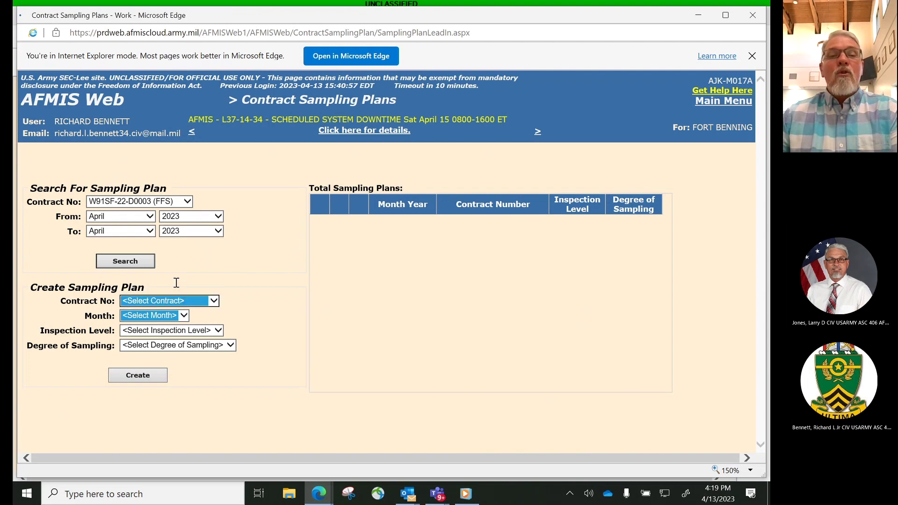
left_click(125, 263)
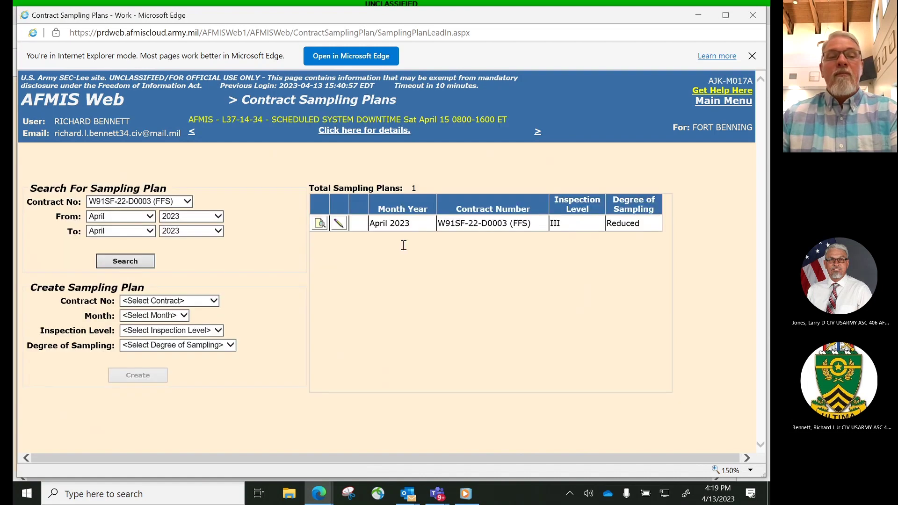
Step: View the April 2023 Contract Sampling Plan report maximized, and close it
left_click(320, 226)
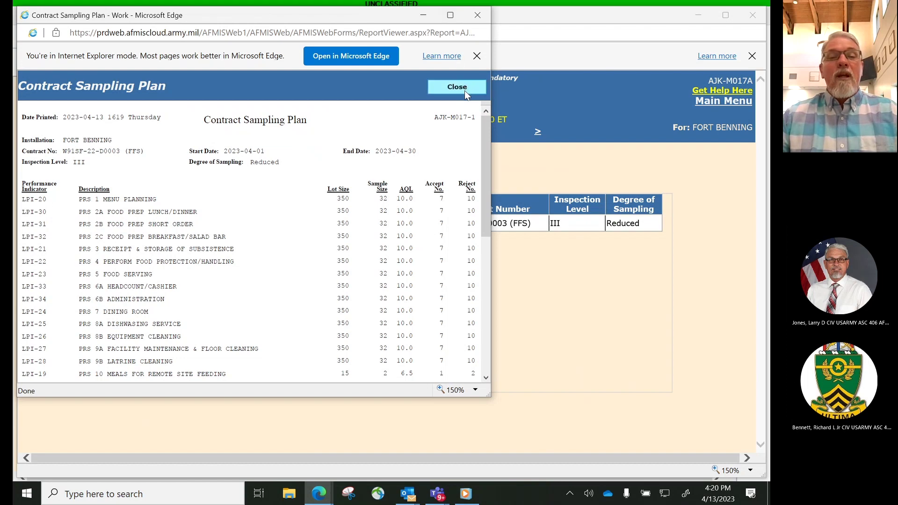
left_click(450, 15)
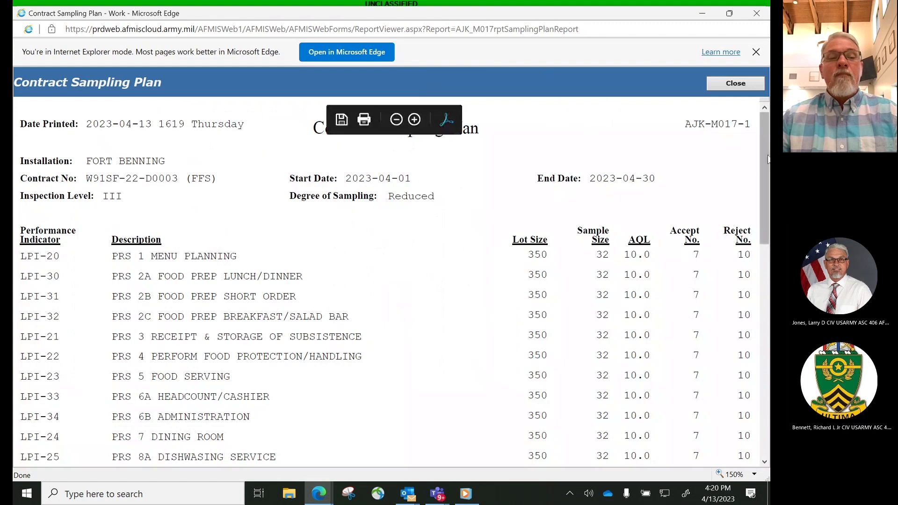
mouse_move(767, 161)
left_mouse_down()
mouse_move(769, 296)
mouse_move(769, 156)
left_mouse_up()
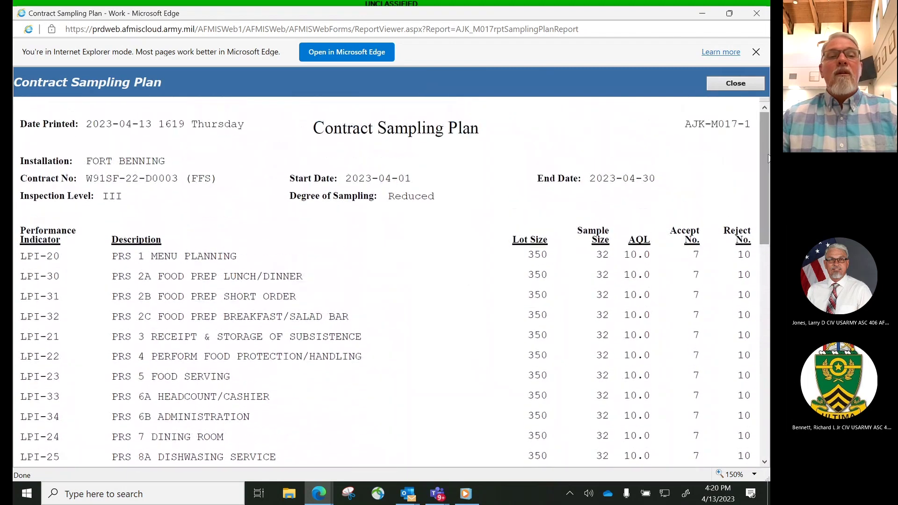
mouse_move(683, 130)
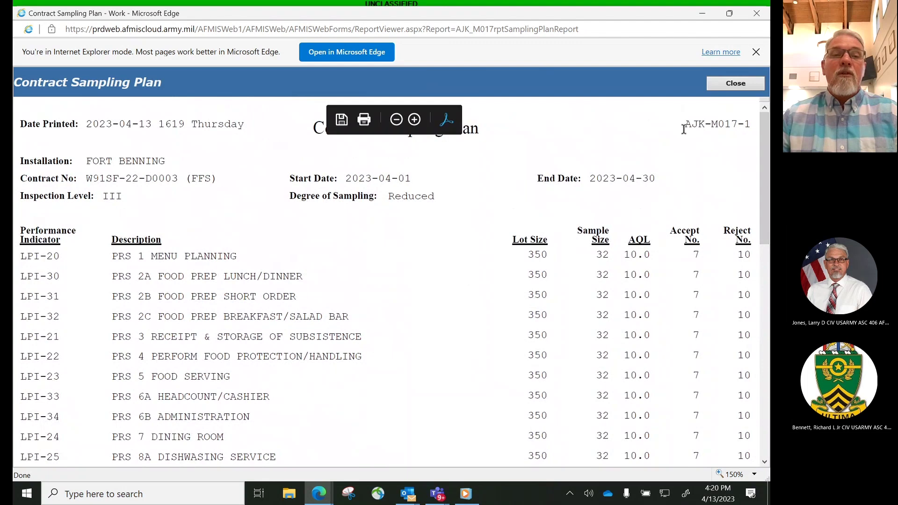
left_click(731, 86)
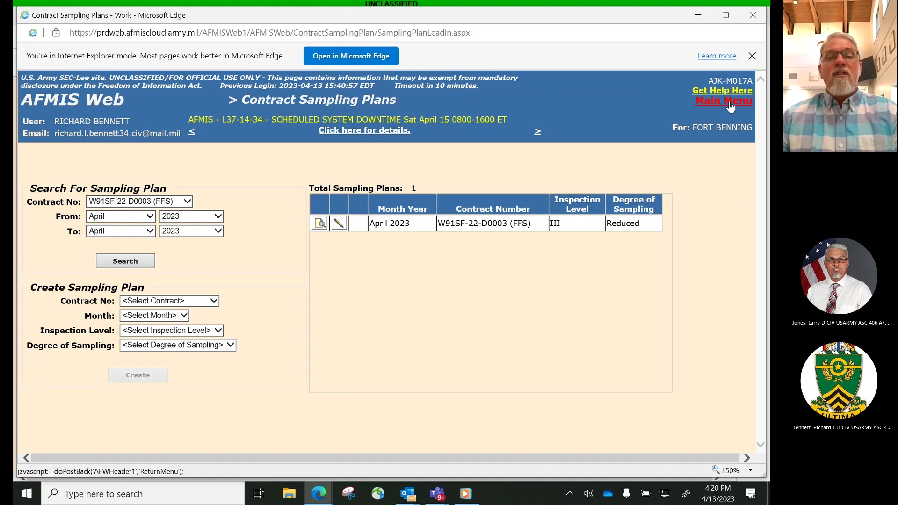
Step: Set the start month of the sampling plan search to January and inspect the end month options
left_click(150, 217)
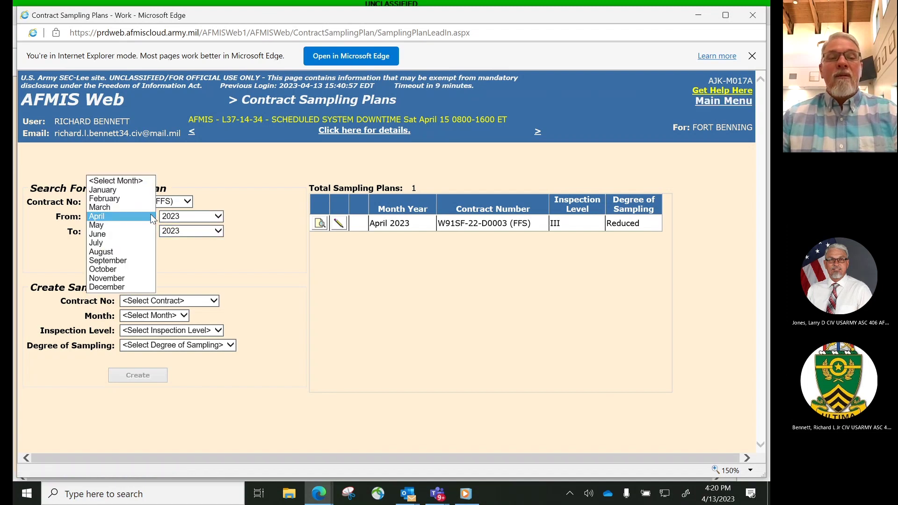
left_click(145, 191)
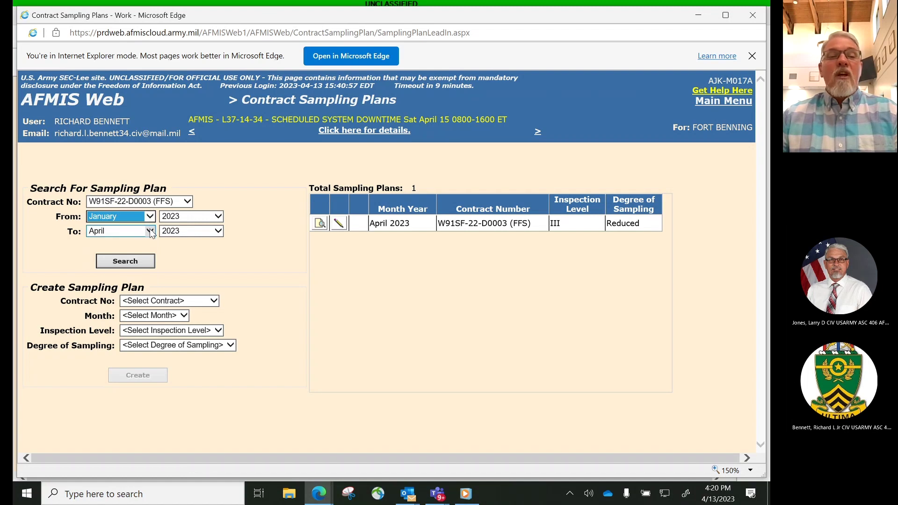
left_click(150, 231)
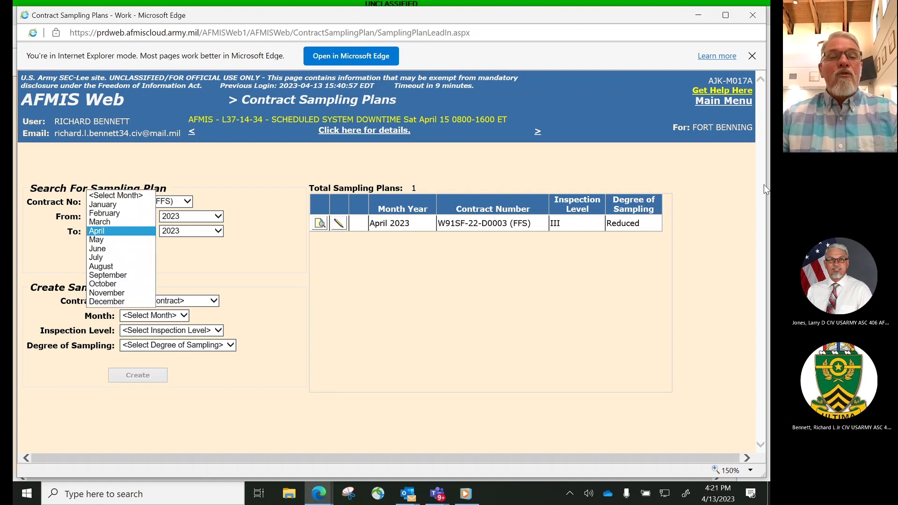
Step: Open Contract PRS Defect Entry and select contract W91SF-22-D0003 (FFS) for the inspection search
left_click(704, 107)
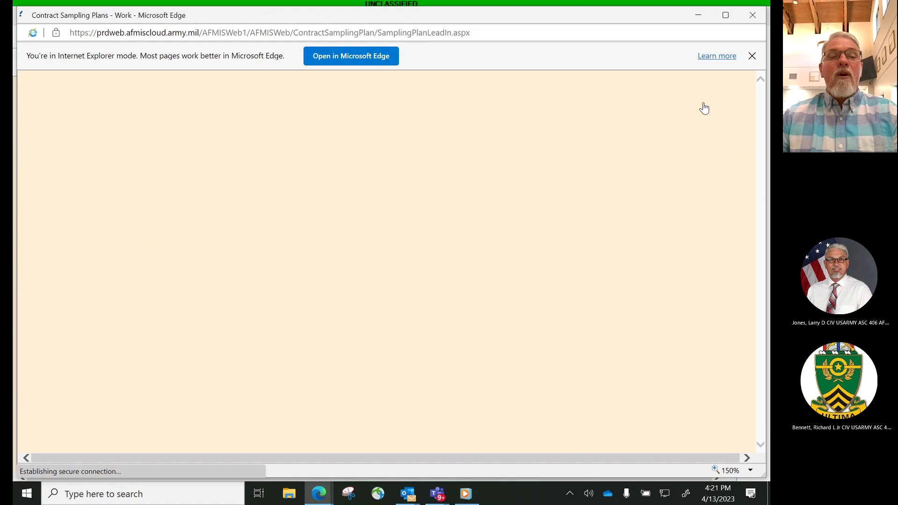
left_click_drag(759, 198, 761, 332)
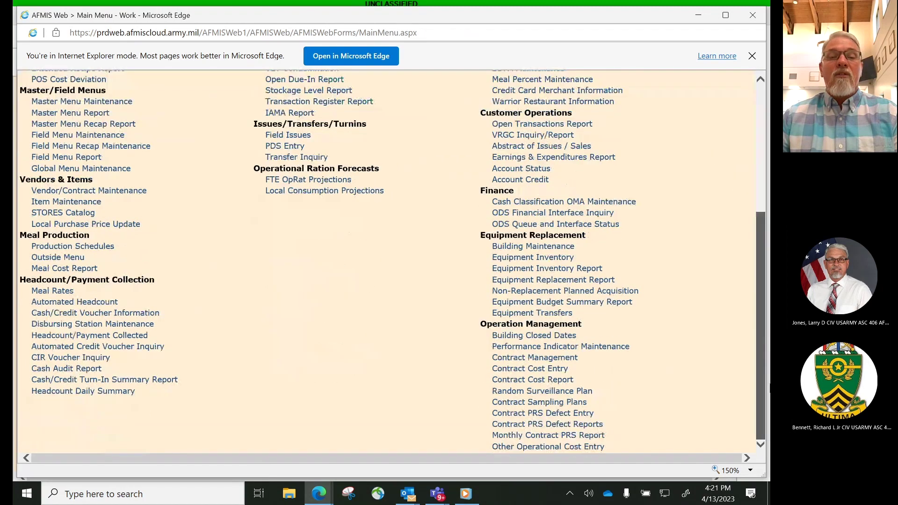
left_click(557, 415)
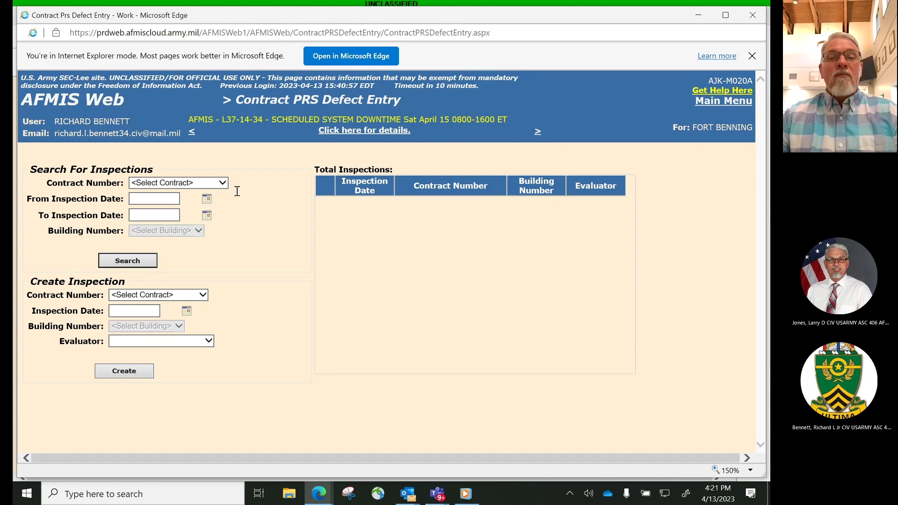
left_click(223, 182)
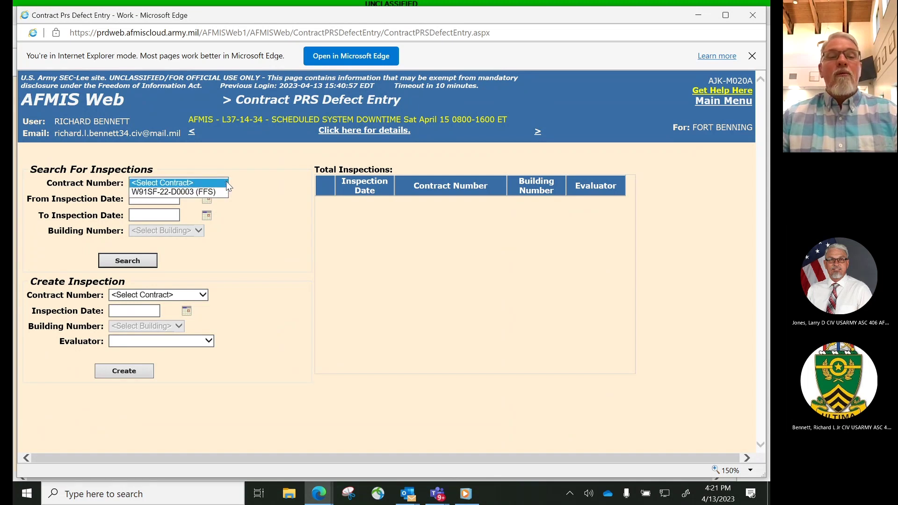
left_click(197, 192)
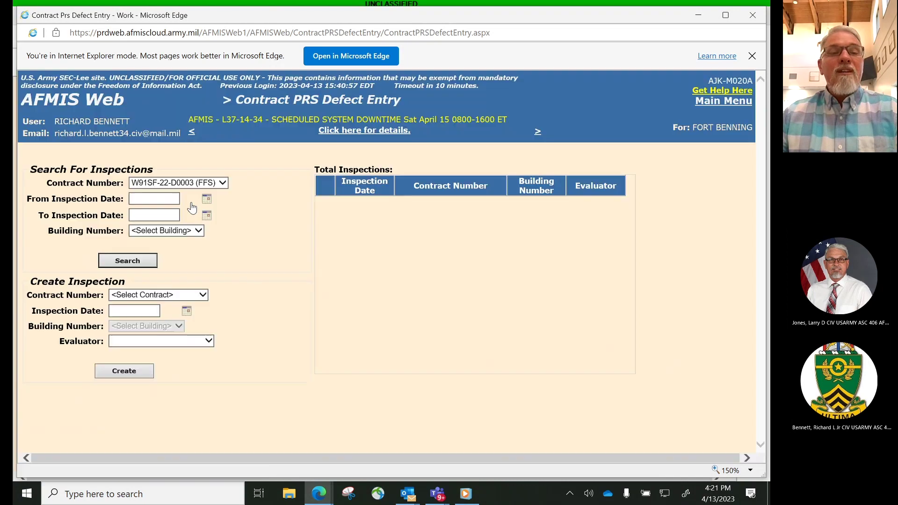
Step: Set the inspection search's date range from 2023-03-01 to 2023-03-31
left_click(206, 201)
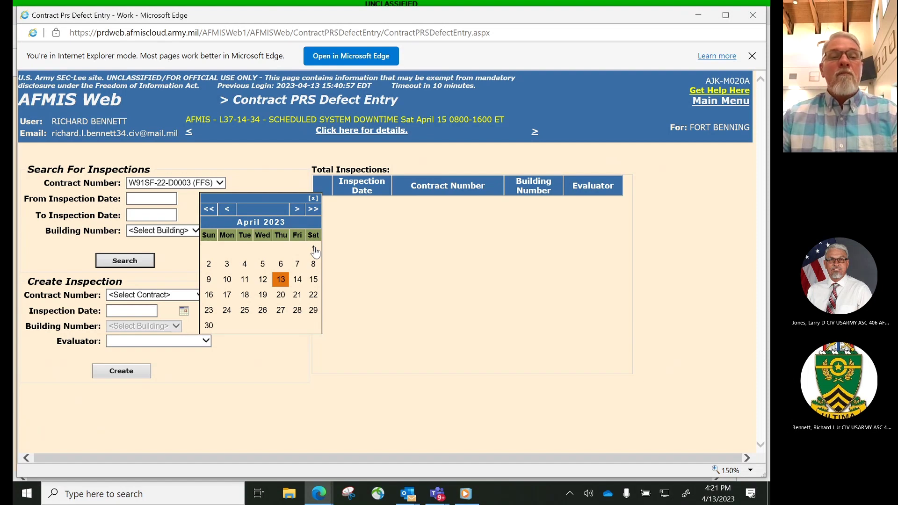
left_click(226, 209)
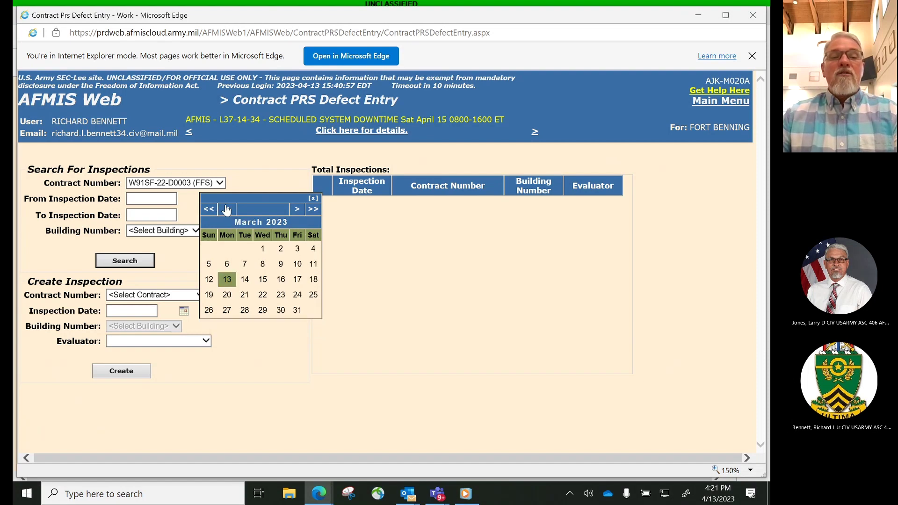
left_click(263, 250)
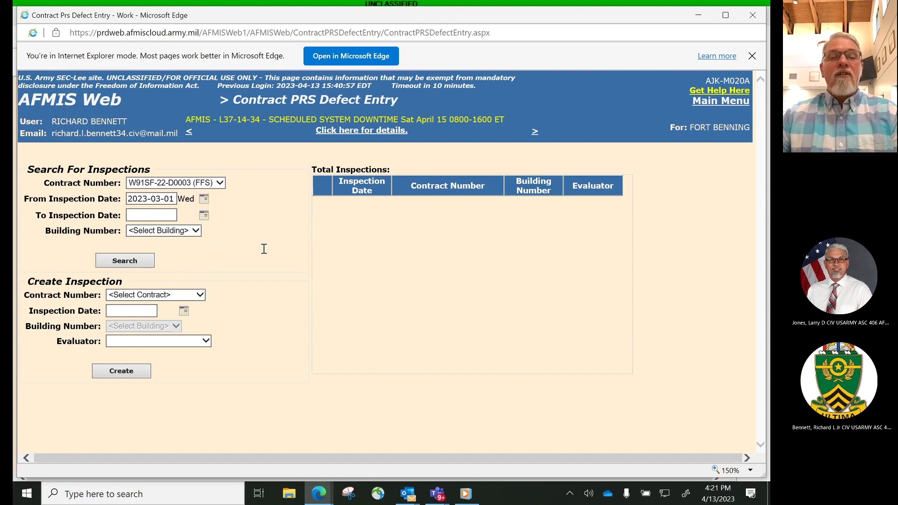
left_click(204, 215)
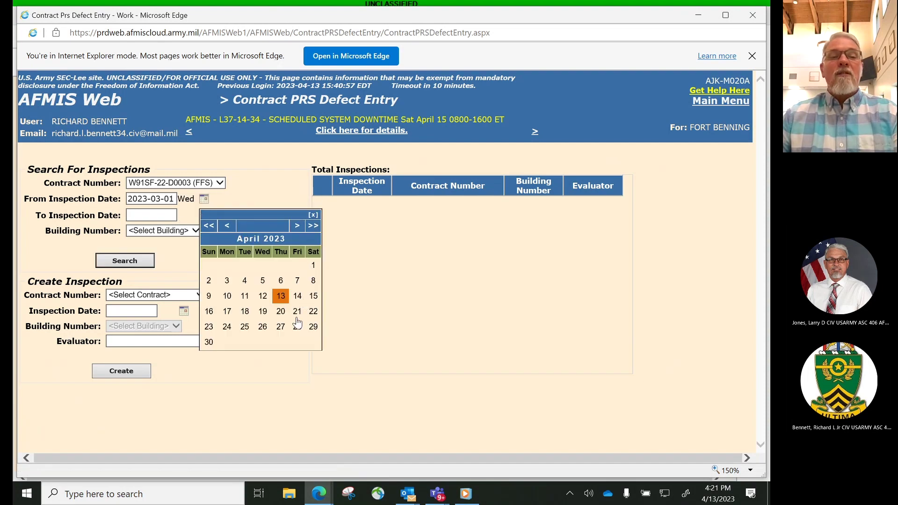
left_click(227, 226)
left_click(297, 326)
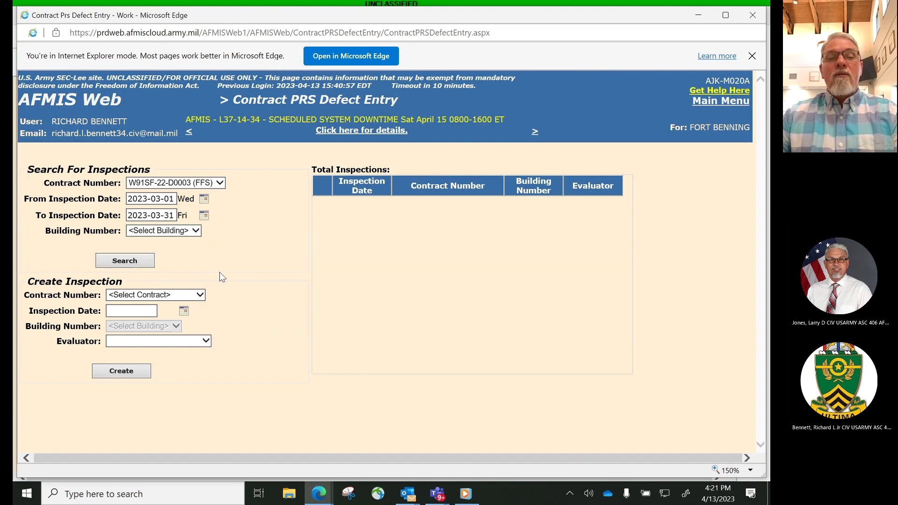
Step: Search the inspections of building 2745 and open the details of the 2023-03-24 inspection
left_click(142, 263)
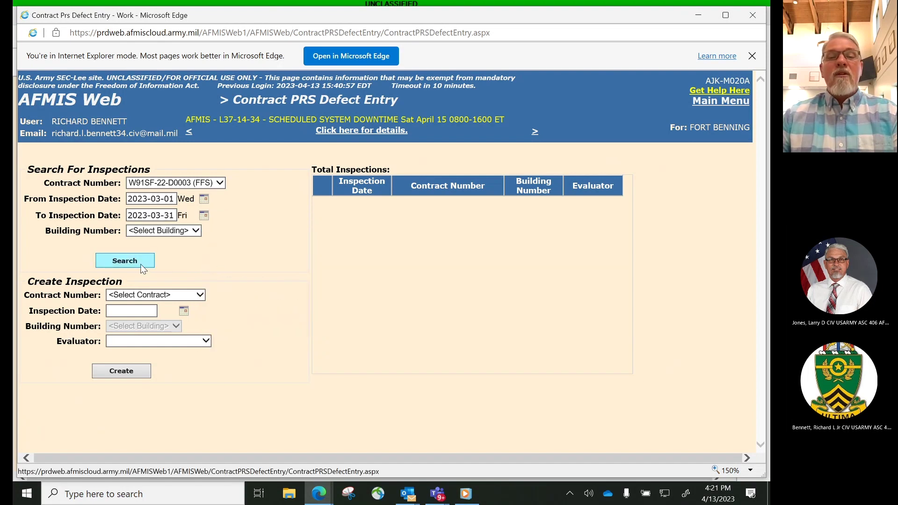
left_click(198, 232)
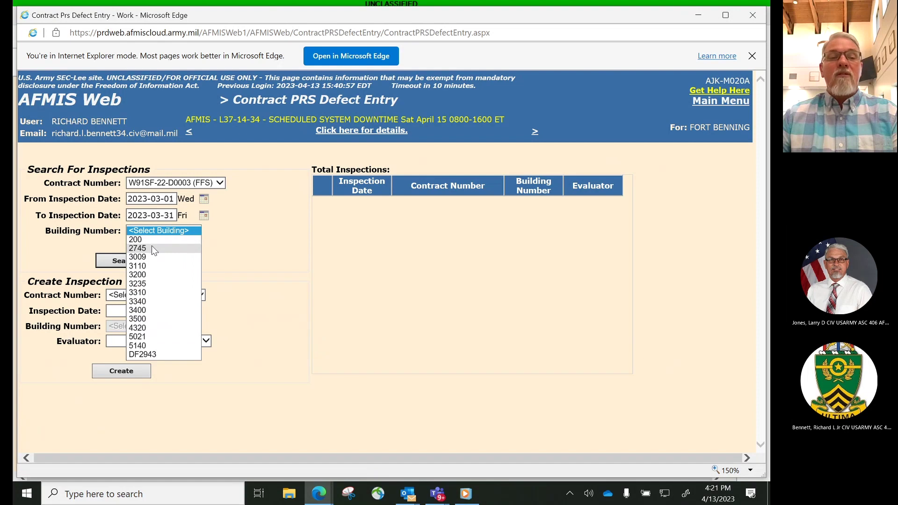
left_click(151, 247)
left_click(135, 262)
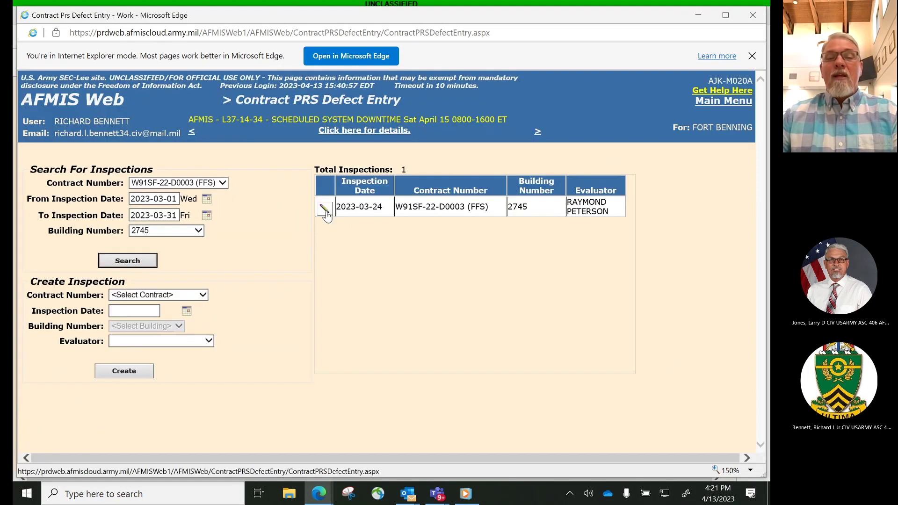
left_click(324, 209)
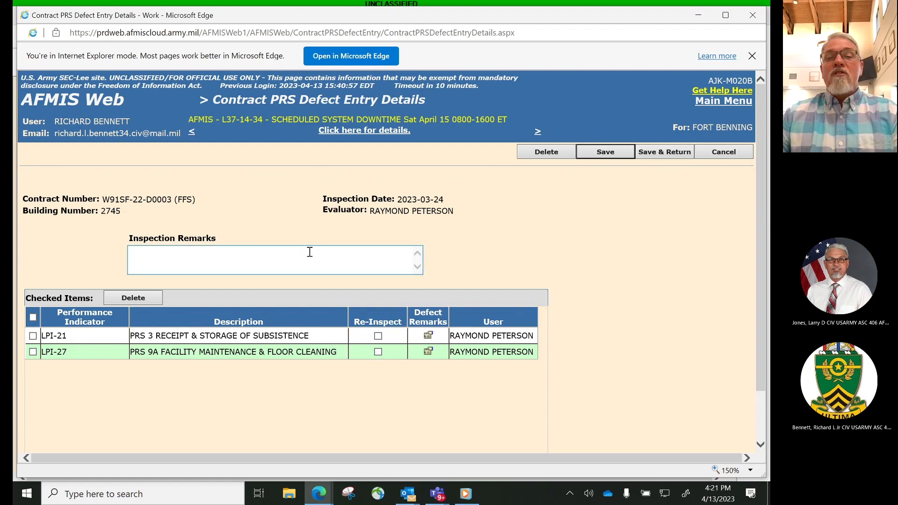
Step: Leave the inspection details for Contract PRS Defect Reports and select contract W91SF-22-D0003 (FFS)
left_click(728, 102)
left_click(416, 309)
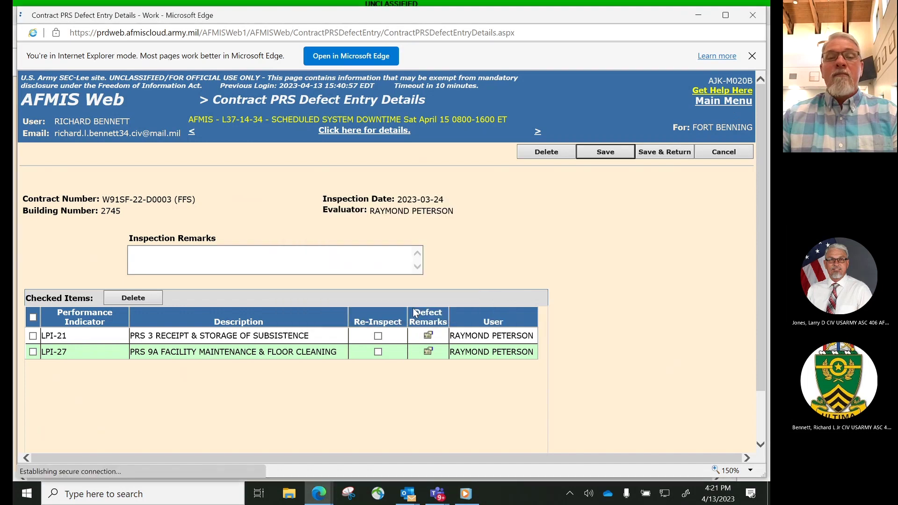
scroll(762, 286, "down", 5)
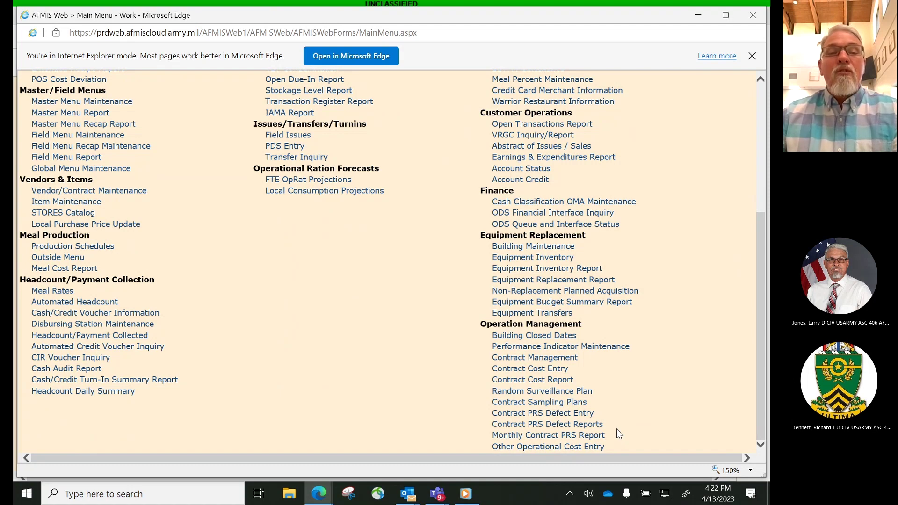
left_click(575, 425)
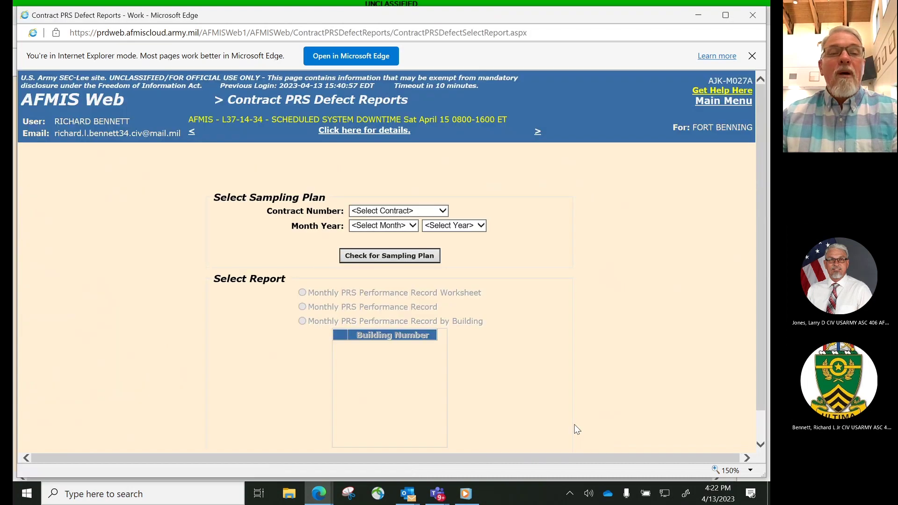
left_click(443, 211)
left_click(426, 232)
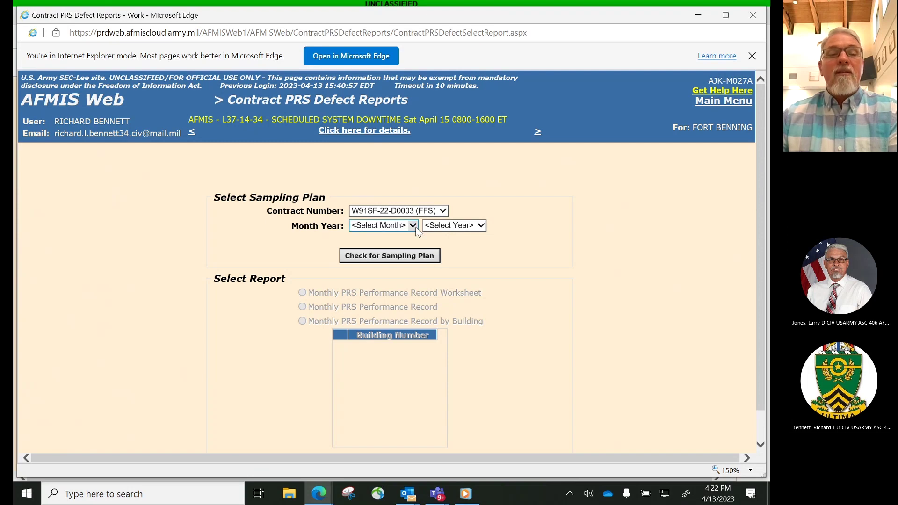
Step: Check the contract for a January 2023 sampling plan
left_click(411, 226)
left_click(392, 235)
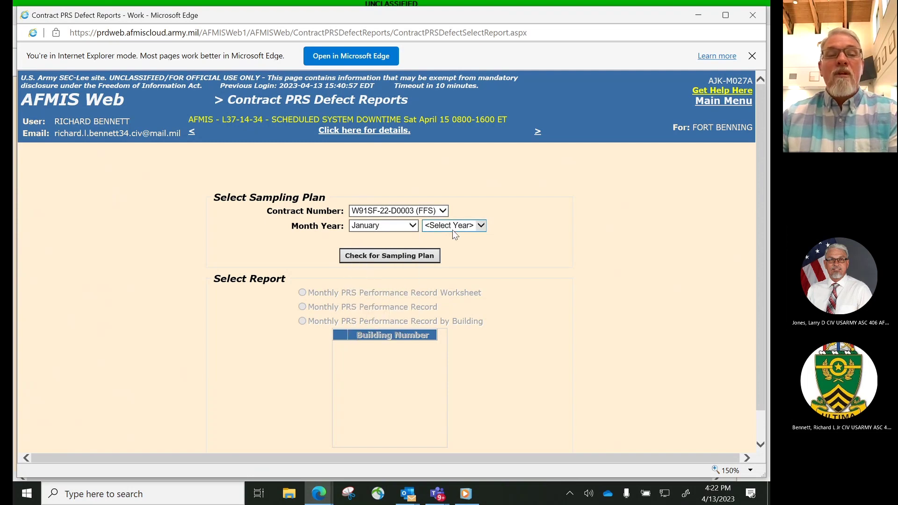
left_click(483, 226)
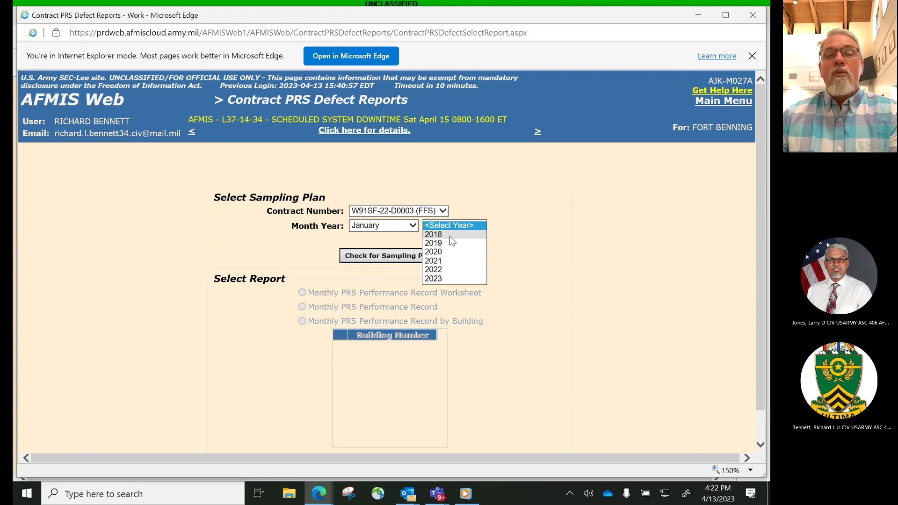
left_click(447, 279)
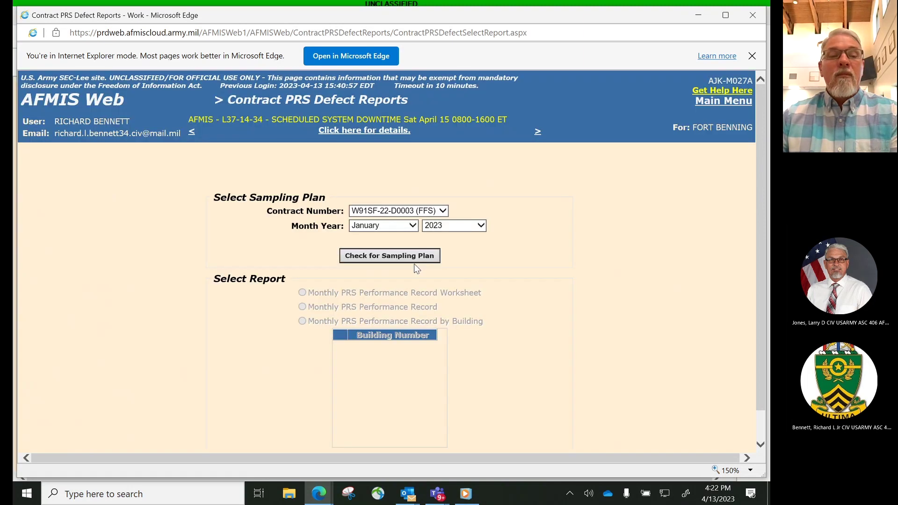
left_click(397, 257)
left_click(302, 293)
left_click(302, 307)
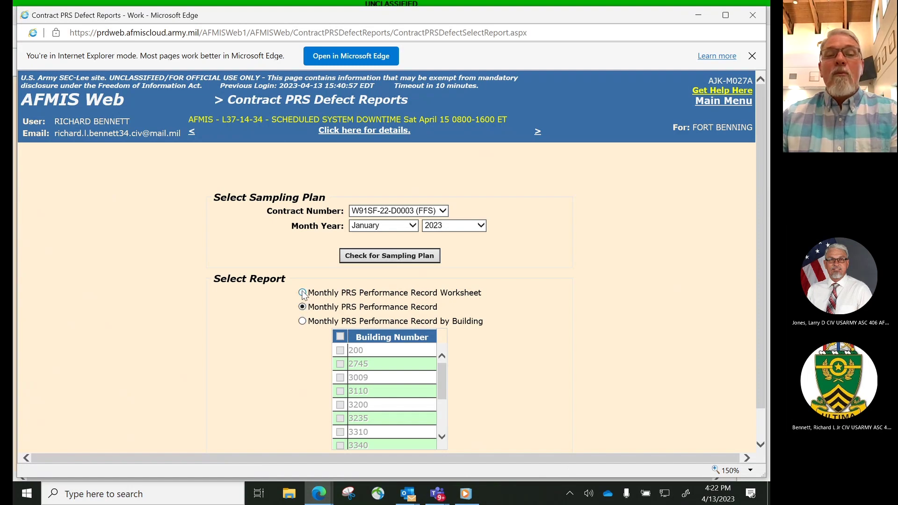
left_click(302, 293)
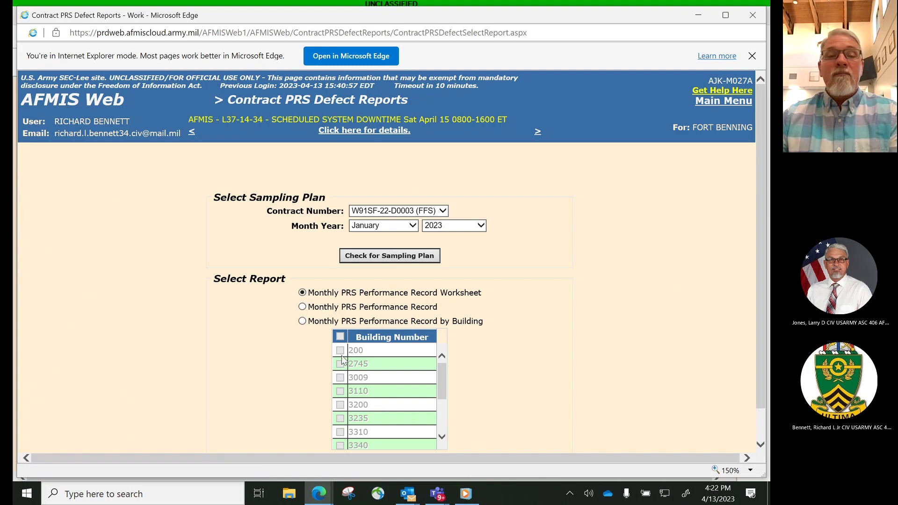
left_click(302, 308)
Step: Choose the Monthly PRS Performance Record by Building report for buildings 200, 2745, 3009, 3110, 3200 and 3235
left_click(302, 321)
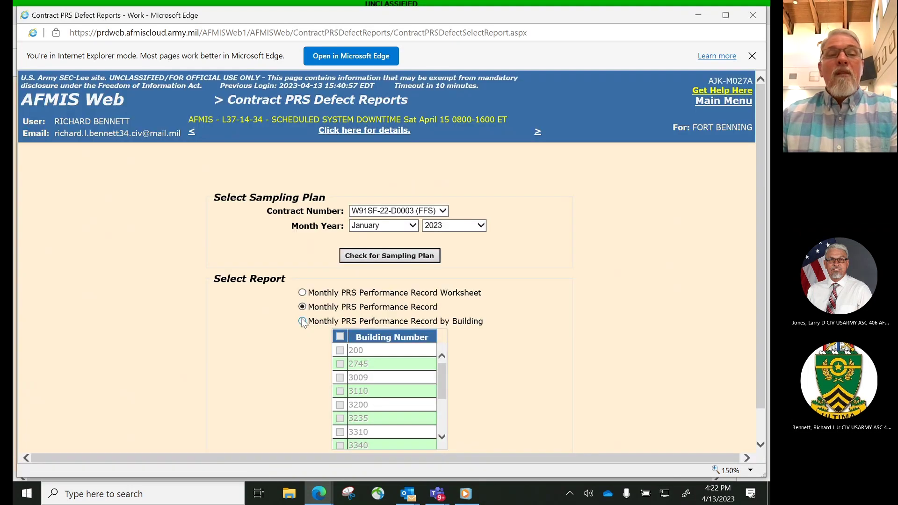
left_click(340, 350)
left_click(340, 365)
left_click(341, 378)
left_click(340, 392)
left_click(340, 405)
left_click(340, 419)
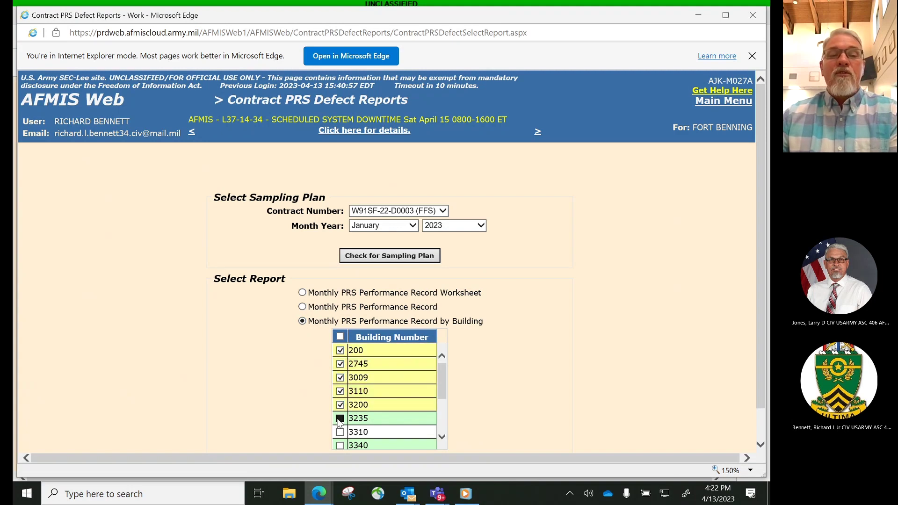
Step: Generate the printable report for the chosen buildings and maximize its window
left_click_drag(759, 395, 759, 426)
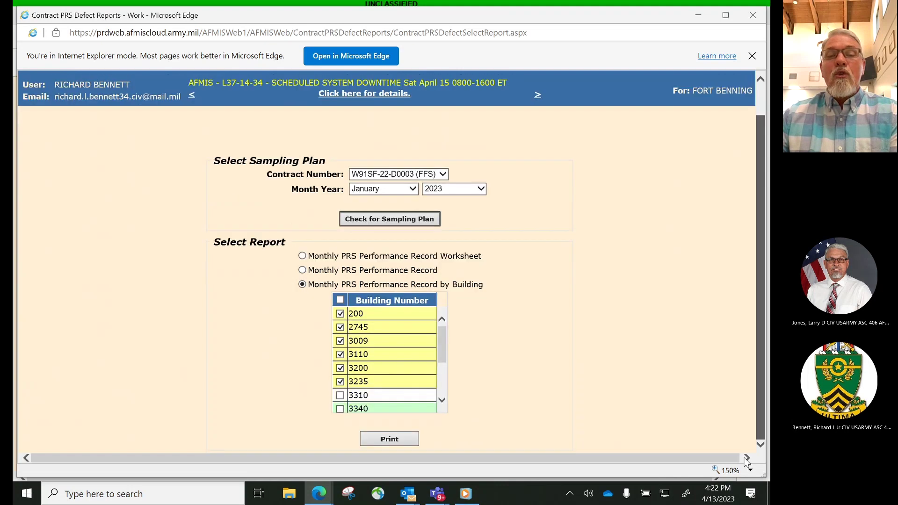
left_click(378, 440)
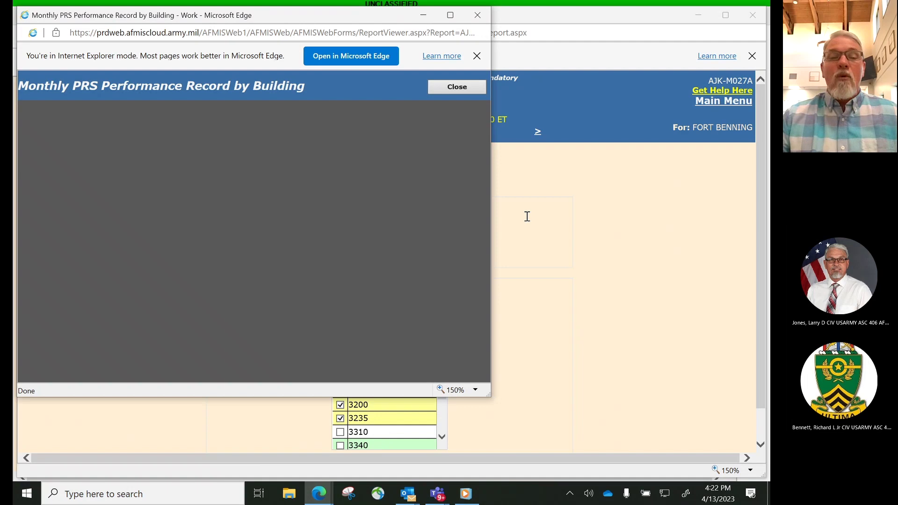
left_click(451, 16)
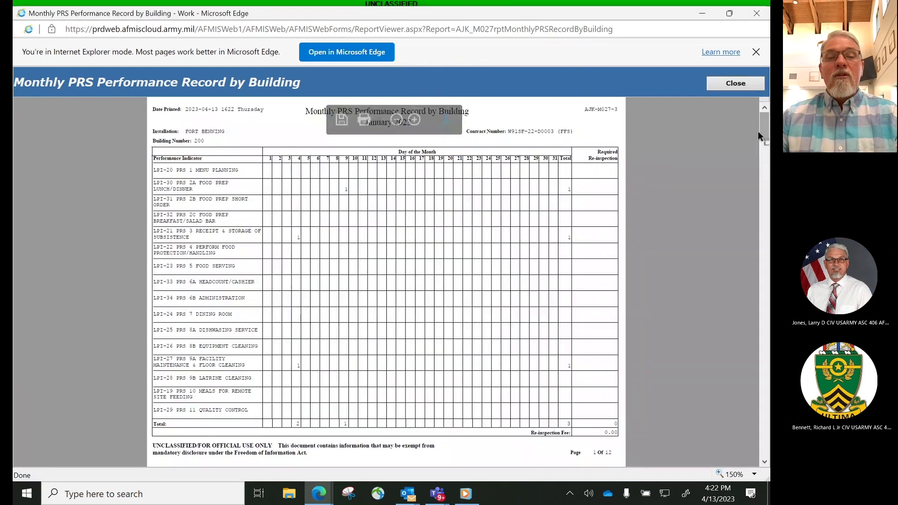
Step: Examine the January 2023 performance record of each building through the report's last page, and close the report
left_click_drag(762, 127, 762, 155)
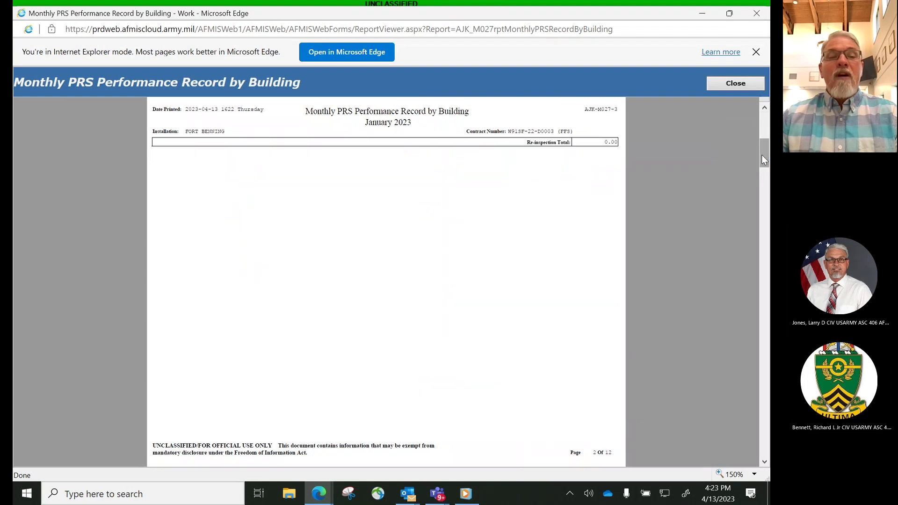
left_click(764, 462)
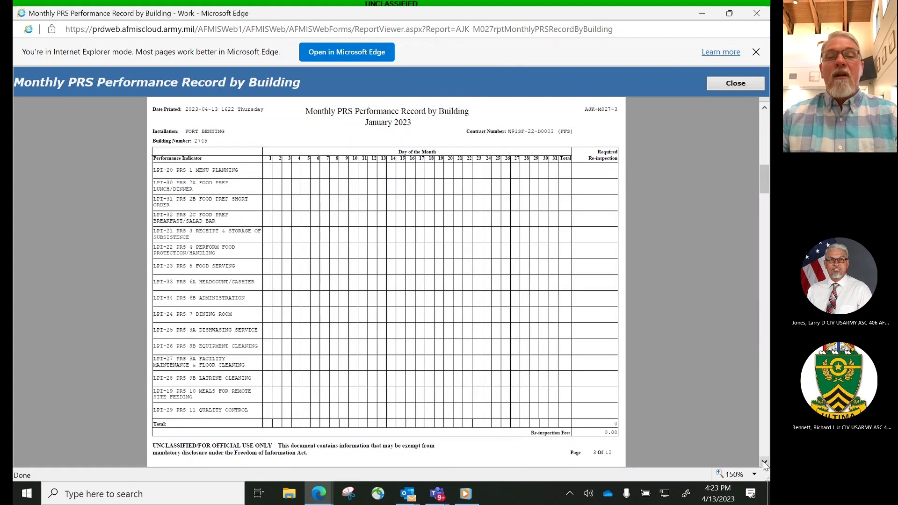
left_click(764, 462)
left_click(764, 462)
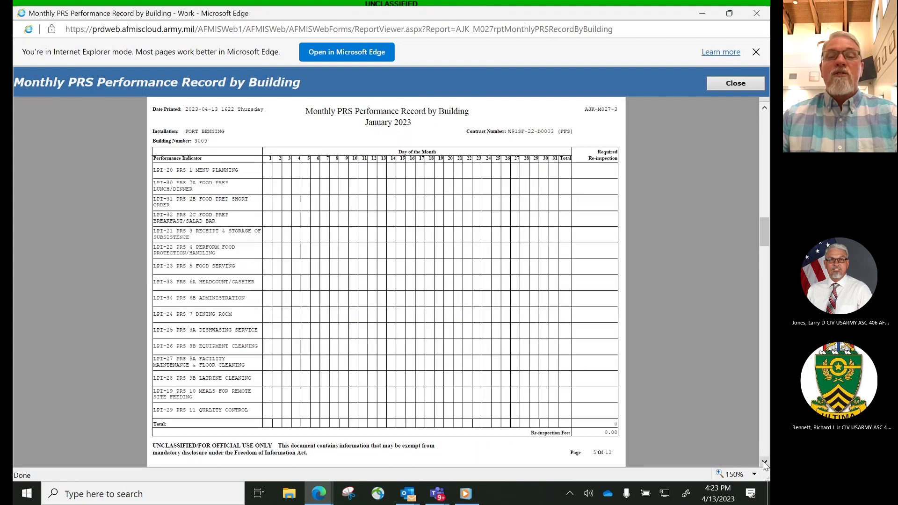
left_click(765, 462)
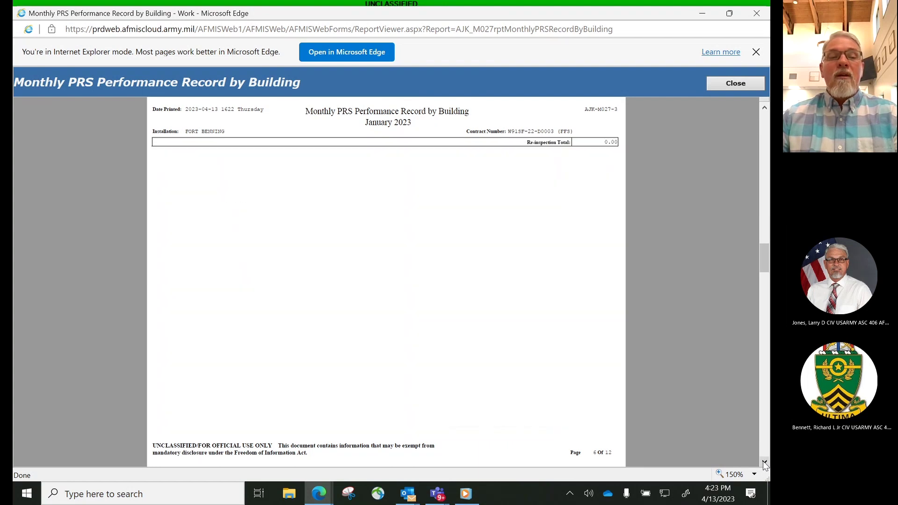
left_click(764, 462)
left_click(764, 462)
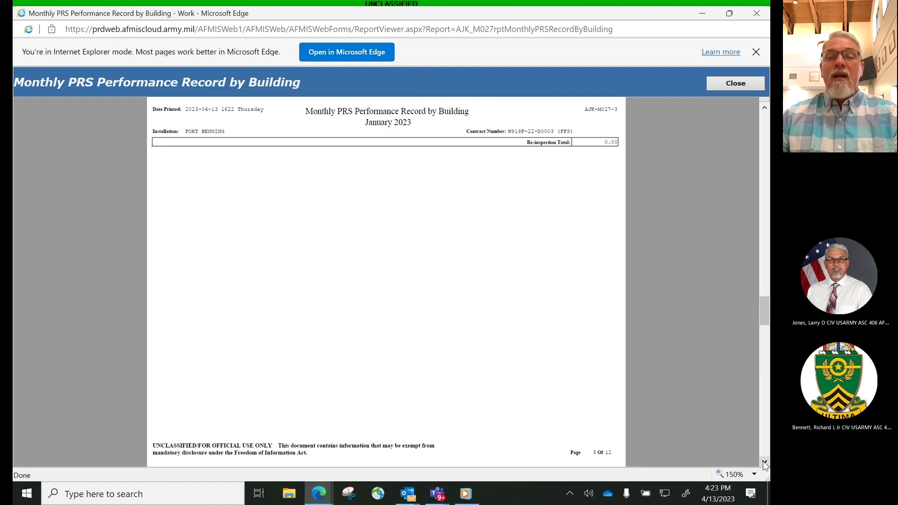
left_click(764, 462)
left_click(764, 462)
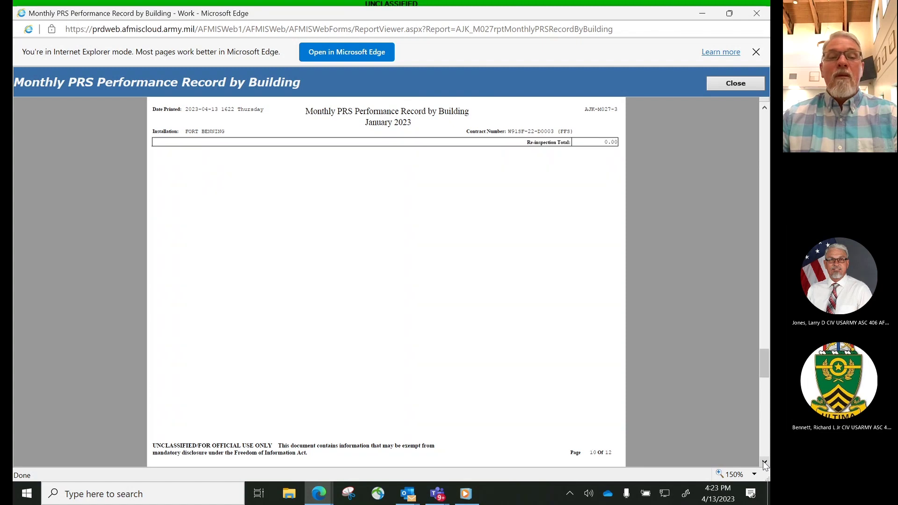
left_click(764, 462)
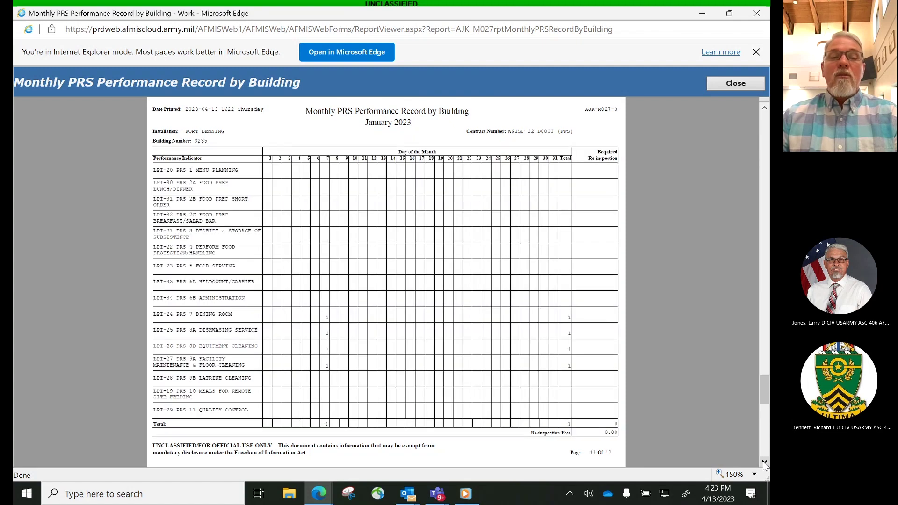
left_click(765, 462)
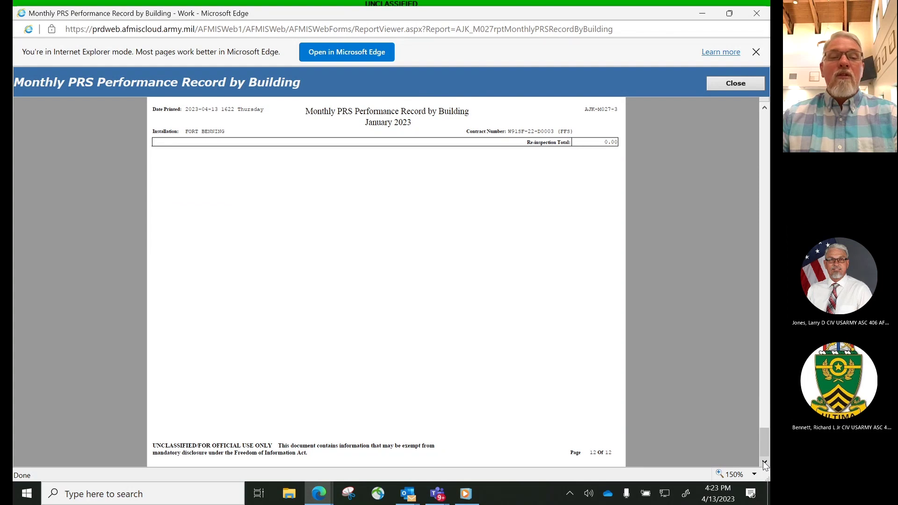
left_click(739, 81)
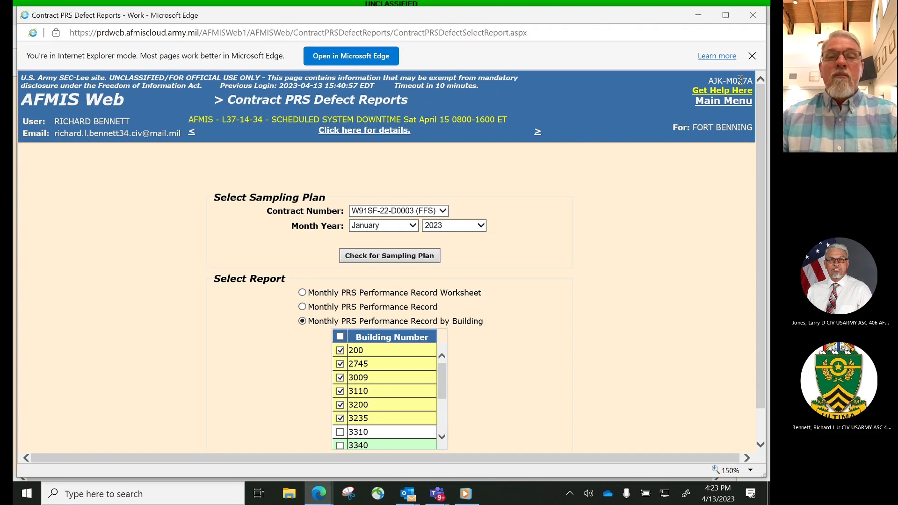
Step: Return to the main menu's Operation Management functions
left_click(739, 107)
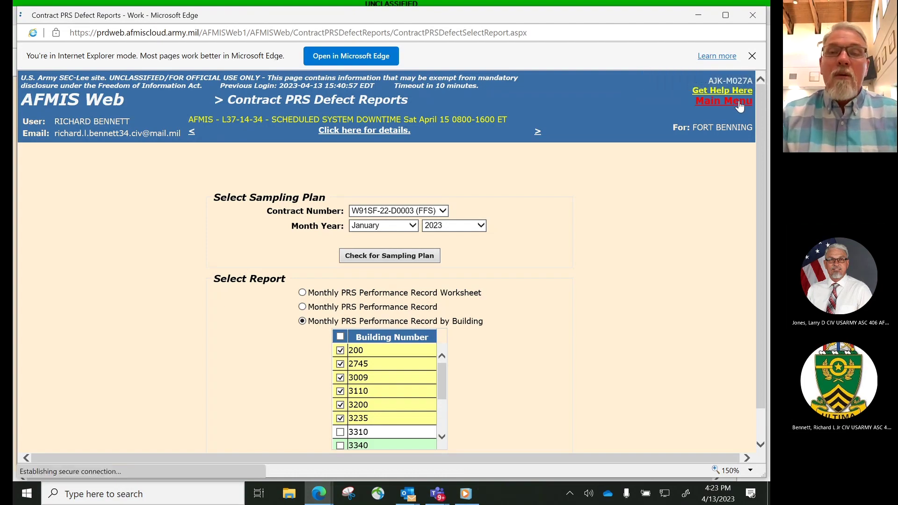
left_click_drag(757, 148, 759, 280)
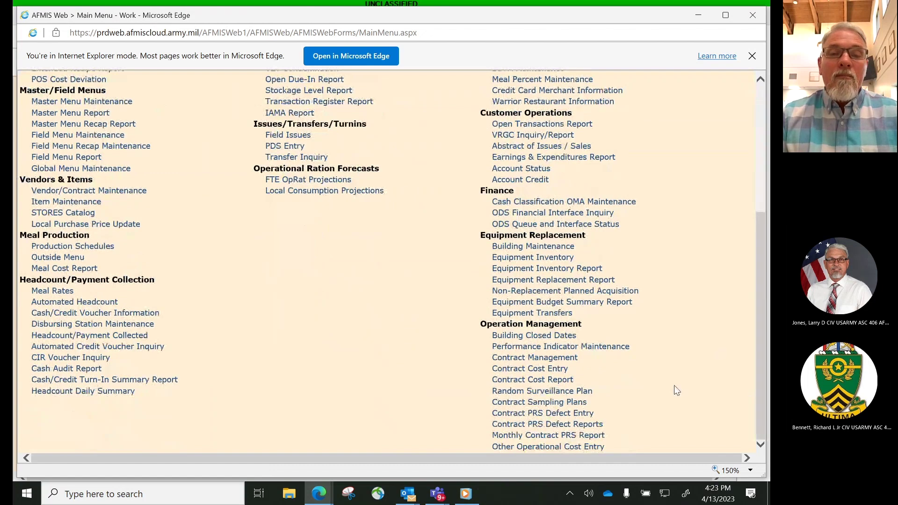